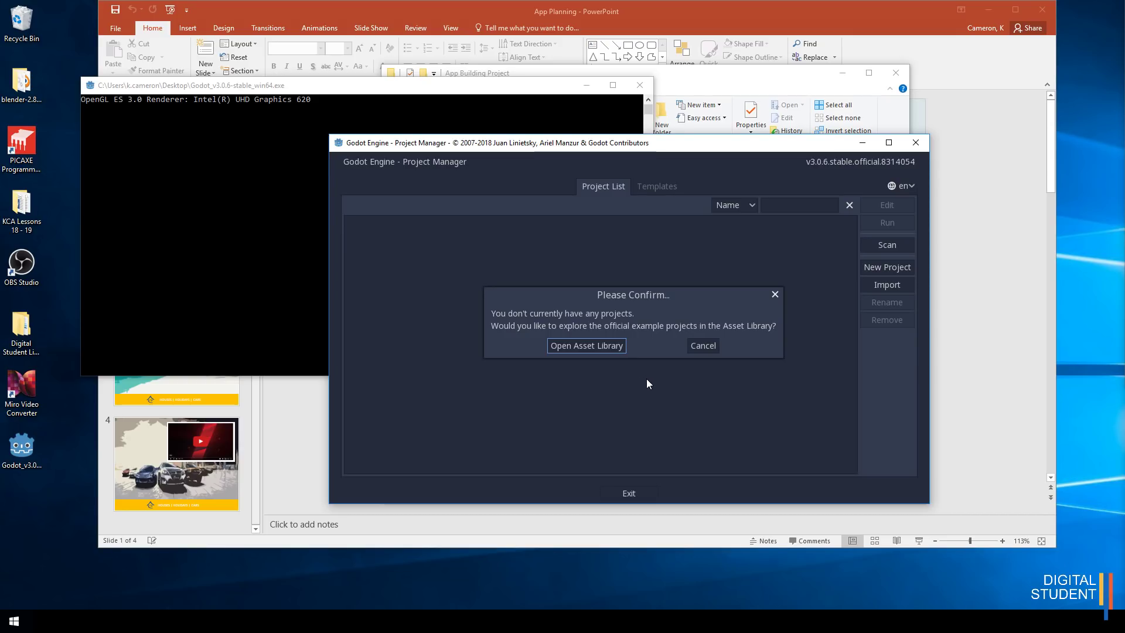
# - Decline the Asset Library offer and start a new project named "Rich and famous app"
pyautogui.click(703, 346)
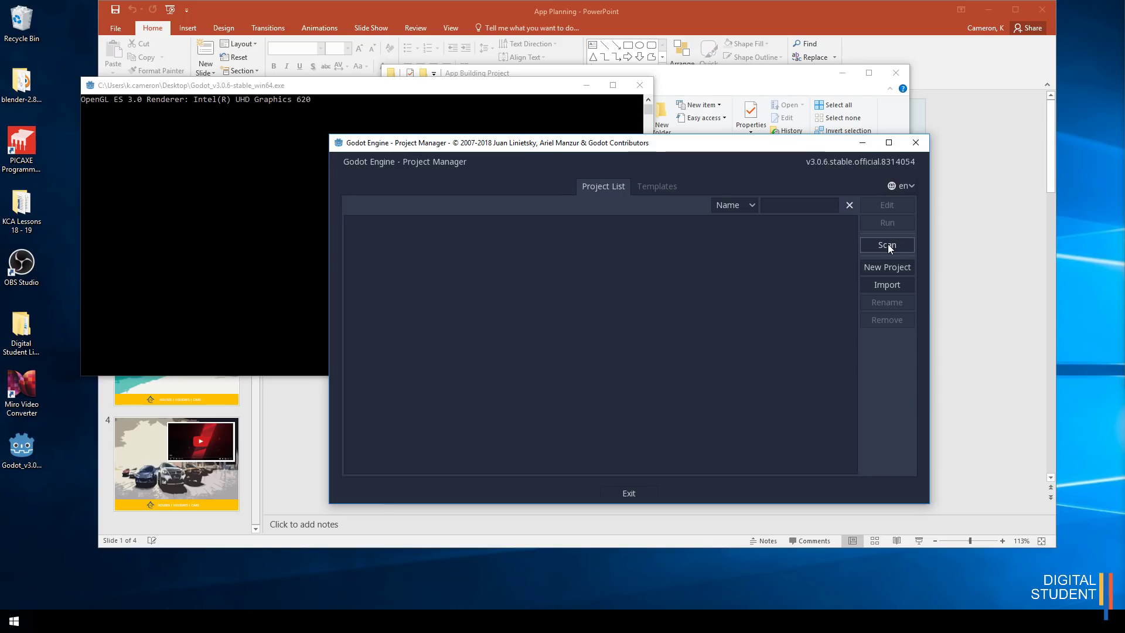
pyautogui.click(885, 268)
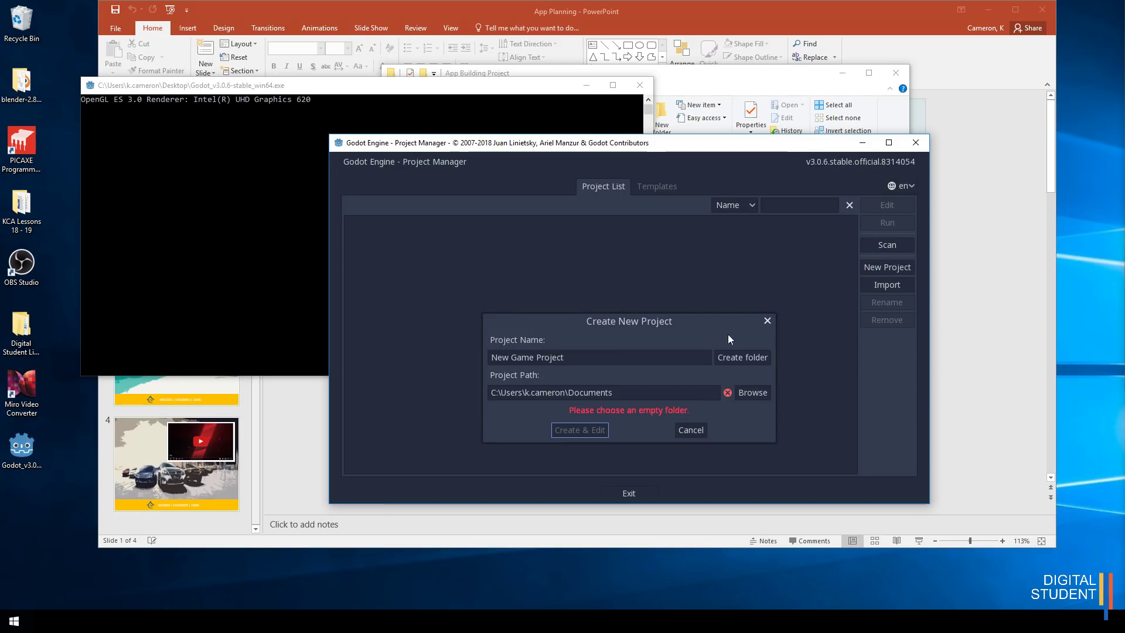
pyautogui.click(589, 358)
pyautogui.doubleClick(589, 359)
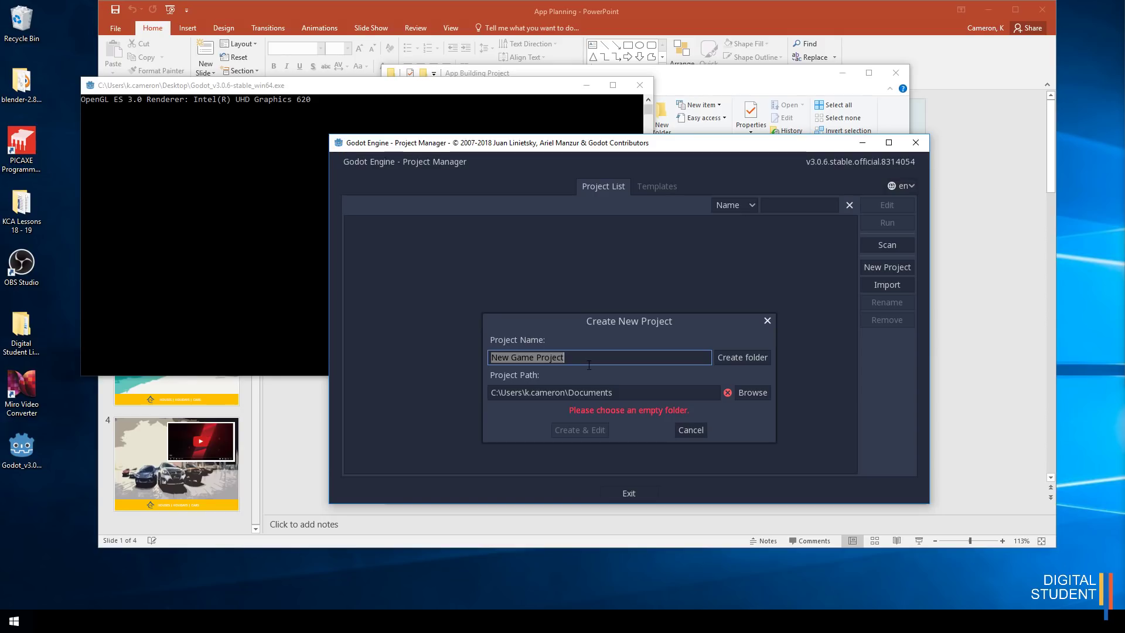
pyautogui.write('Rich a')
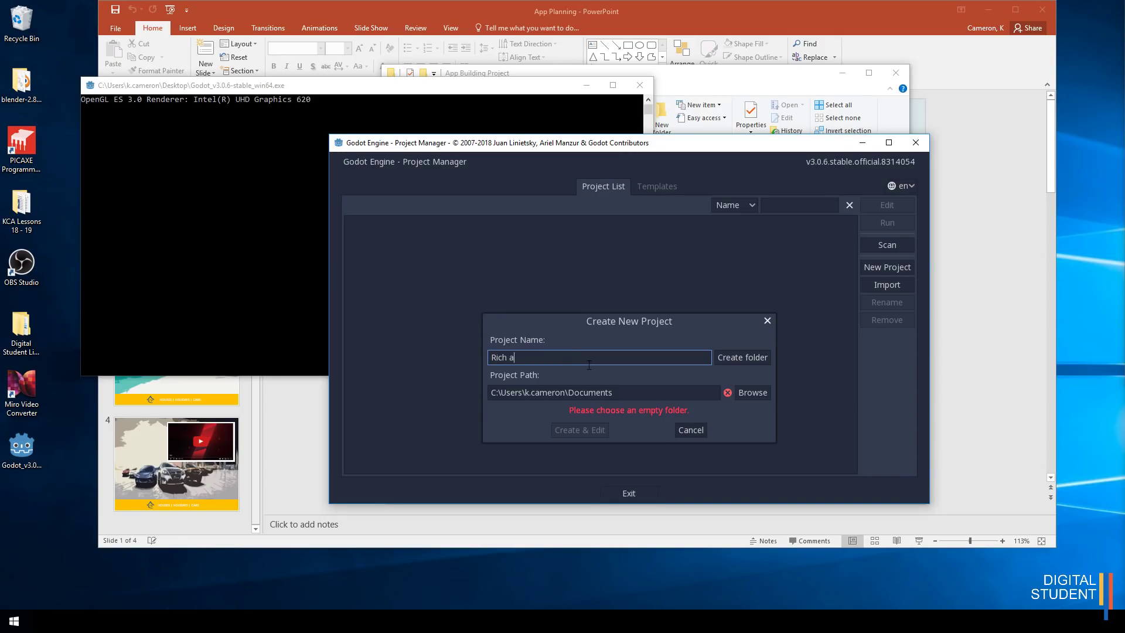
pyautogui.write('nd famous app')
# - Browse for the project path to the App Building Project folder inside Digital Student Live Shows on the Desktop
pyautogui.click(746, 393)
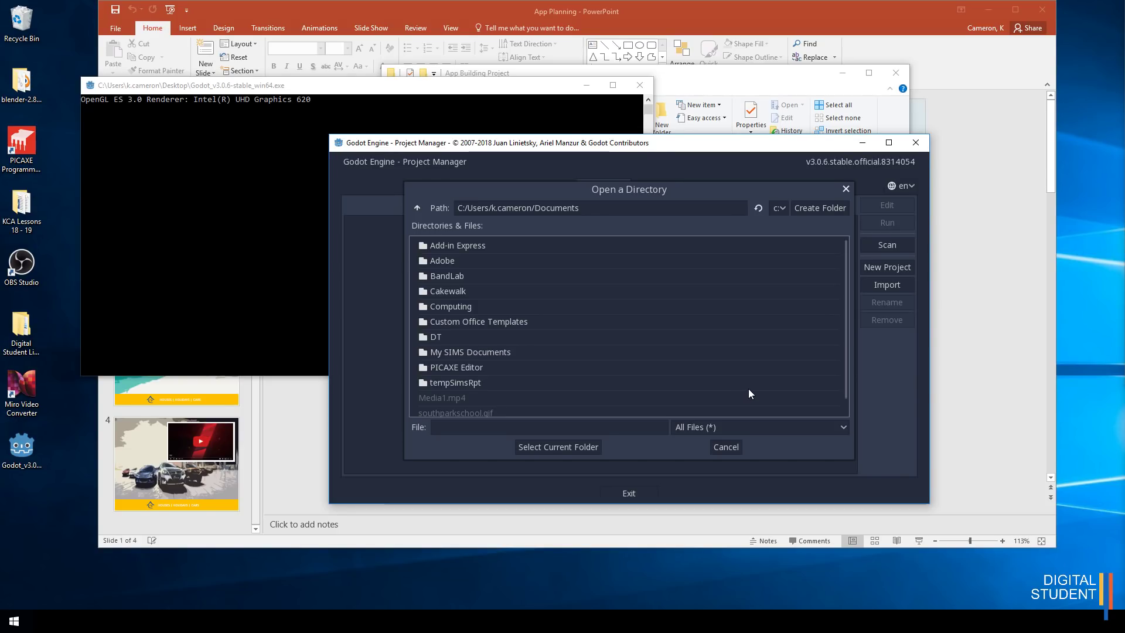
pyautogui.click(781, 205)
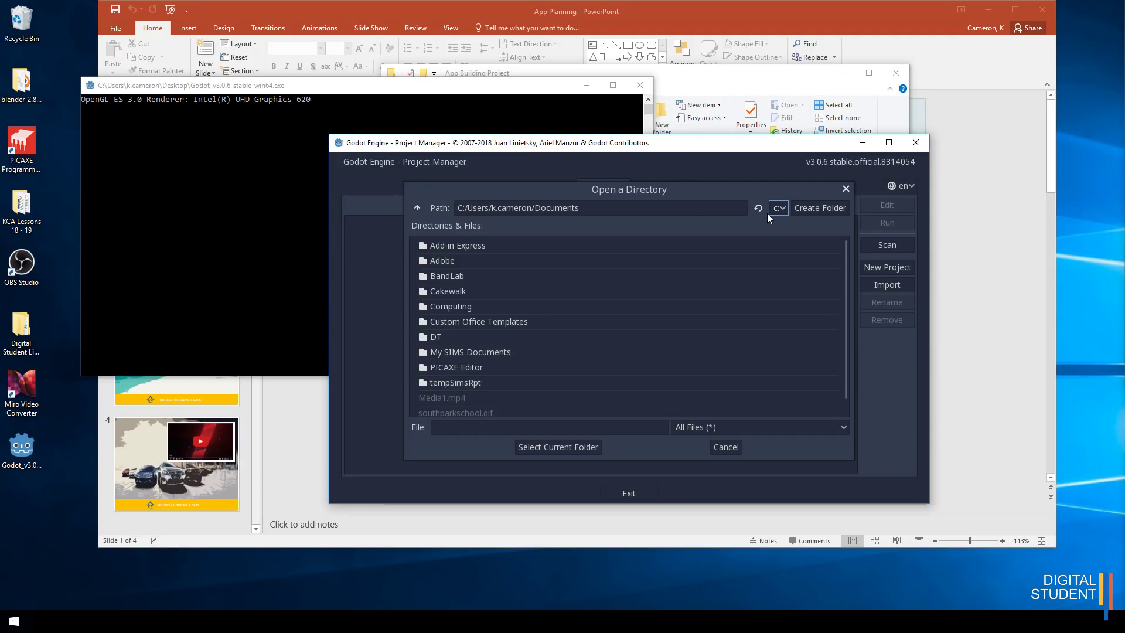
pyautogui.click(418, 208)
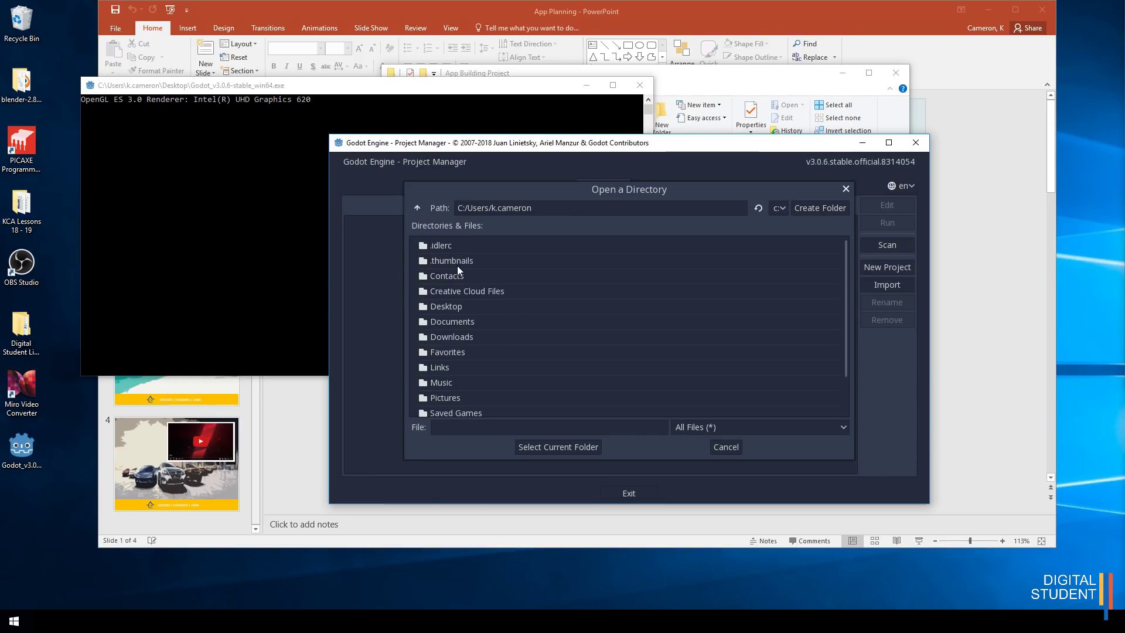
pyautogui.click(468, 321)
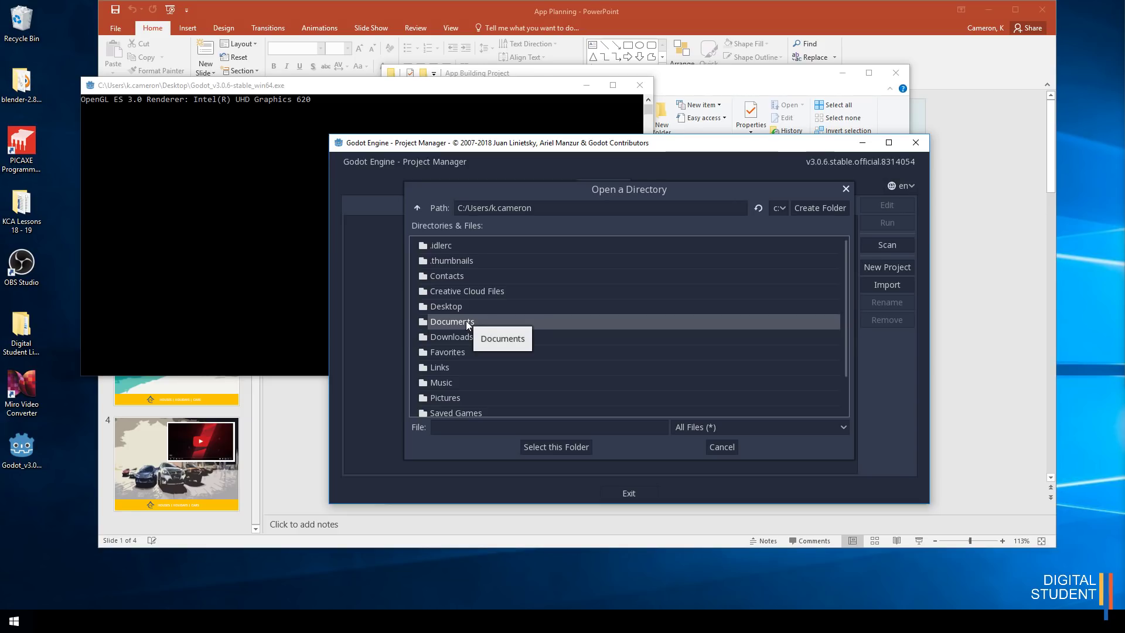
pyautogui.doubleClick(445, 306)
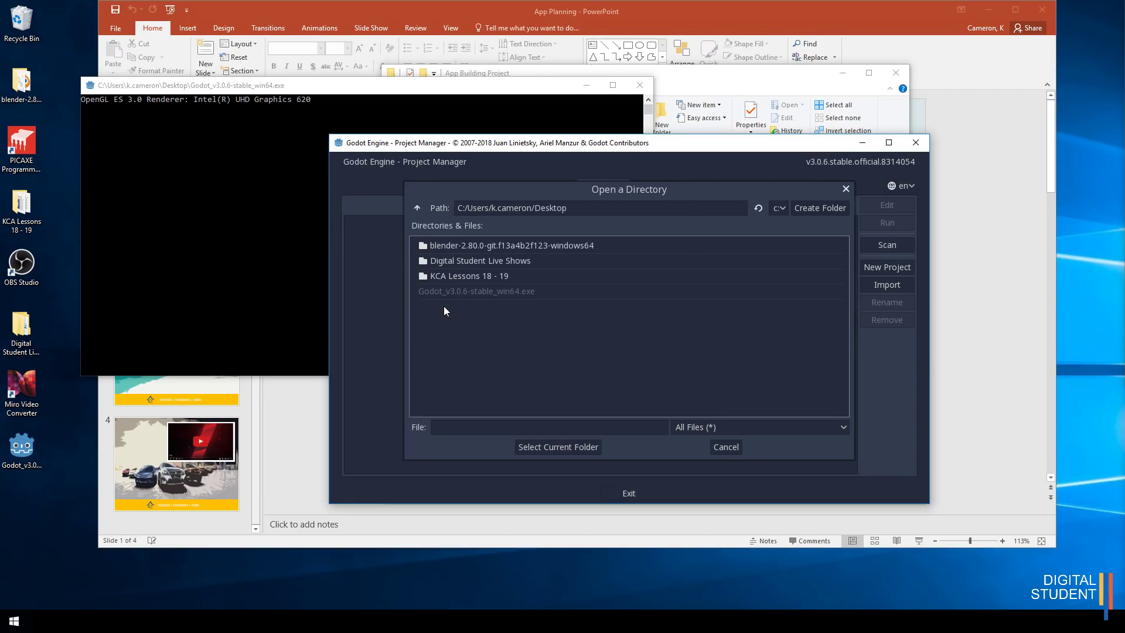
pyautogui.doubleClick(456, 260)
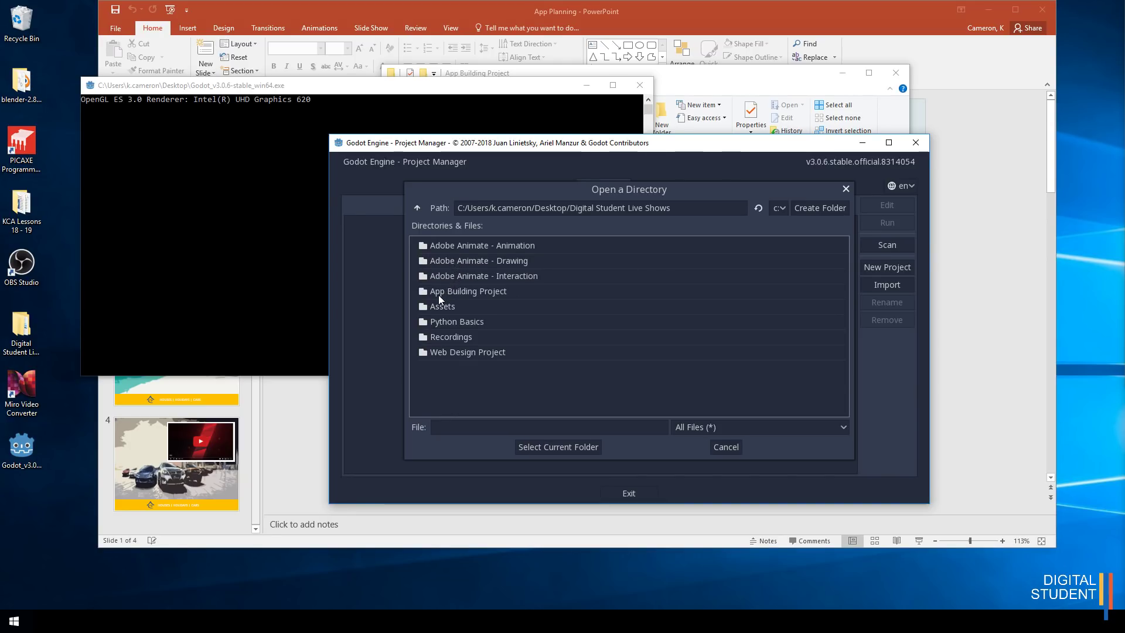
pyautogui.doubleClick(466, 290)
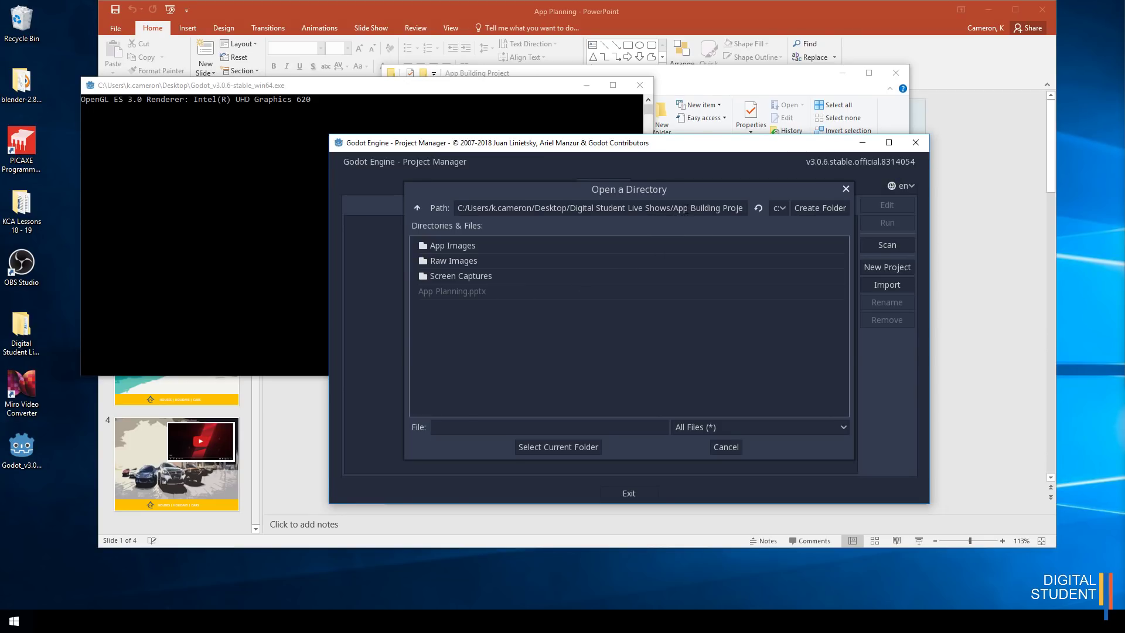
# - Create a folder named "Rich and famous app" inside App Building Project and select it as the project path
pyautogui.click(817, 210)
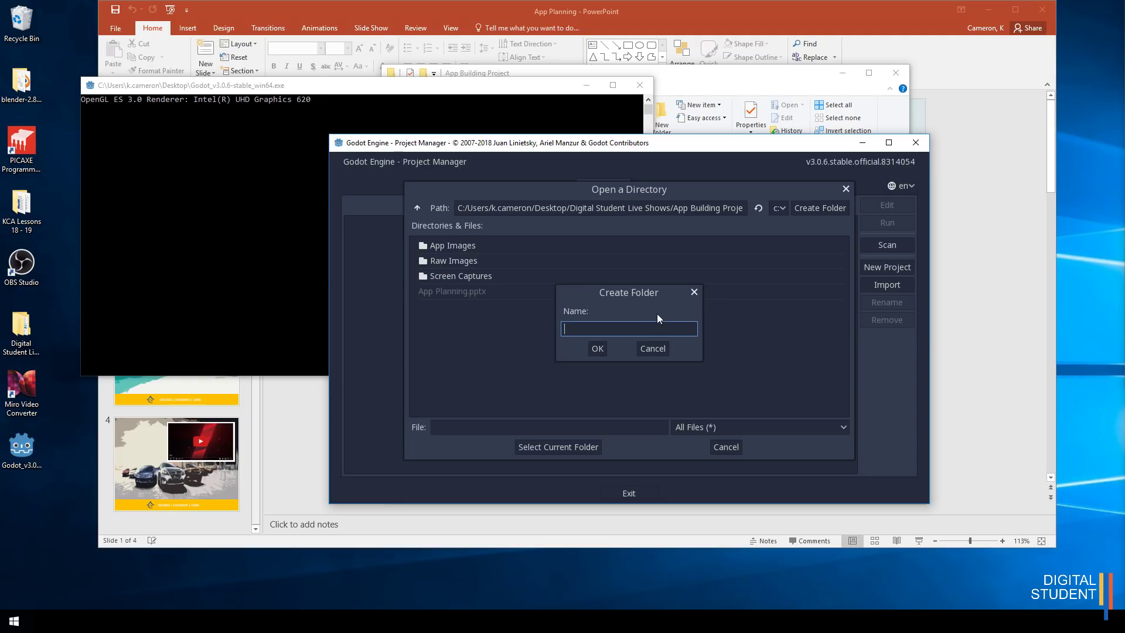
pyautogui.write('Rich and famous app')
pyautogui.click(599, 350)
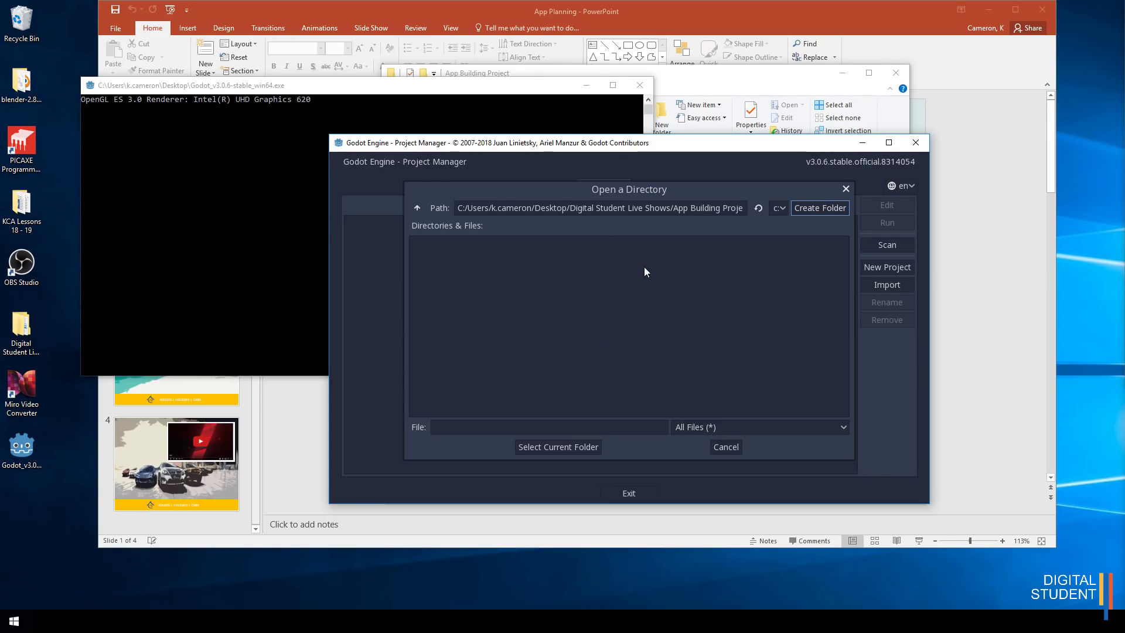
pyautogui.click(601, 425)
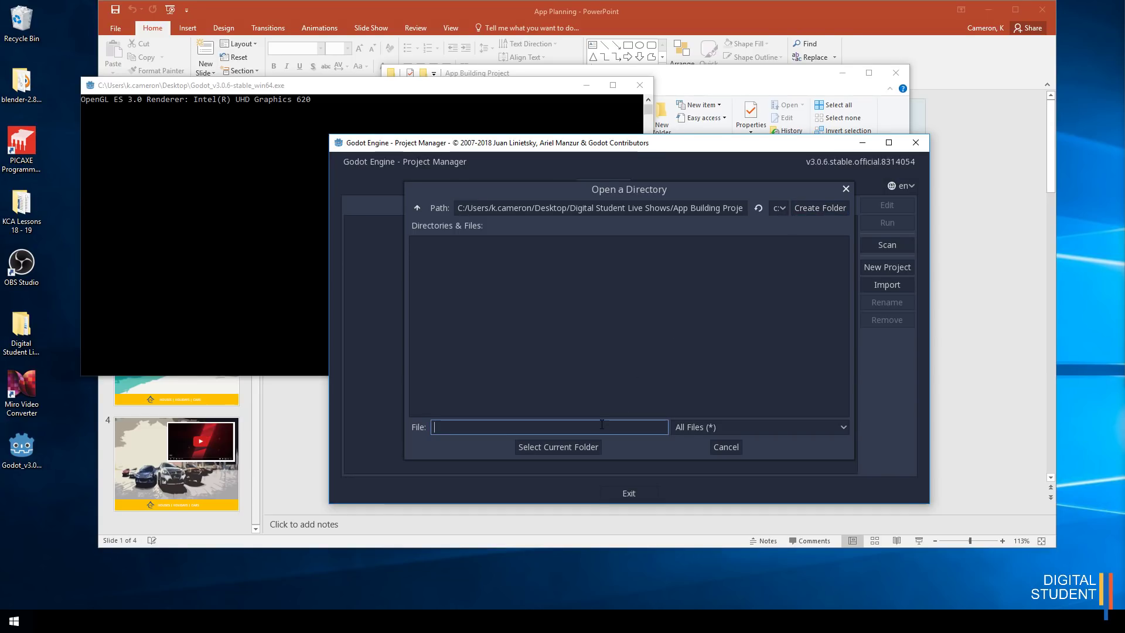
pyautogui.write('Rich and famous app')
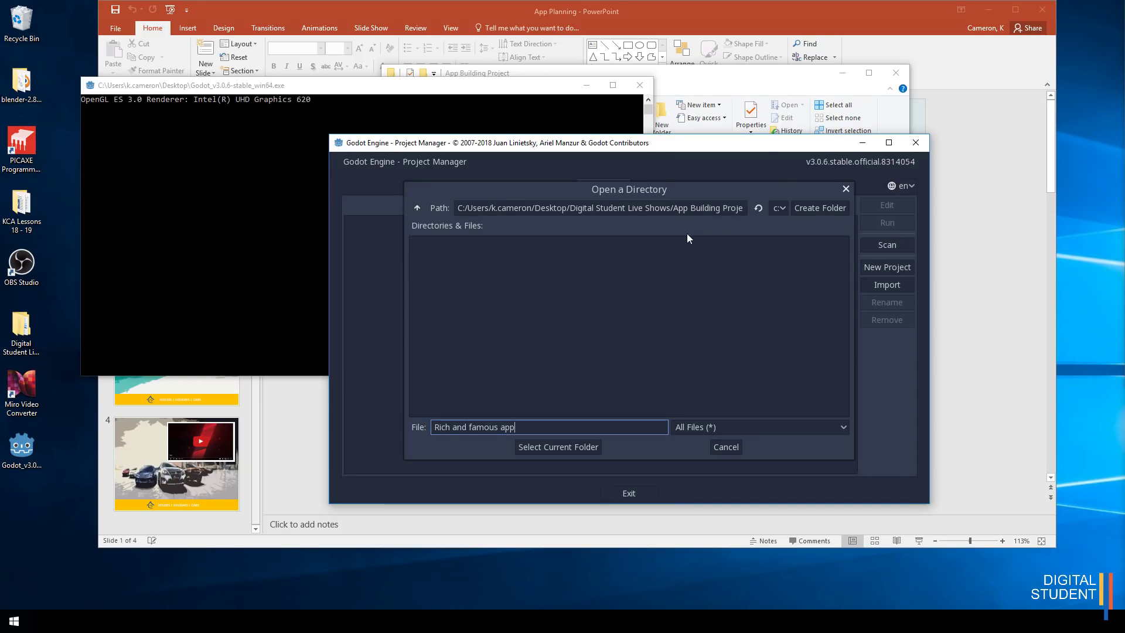
pyautogui.click(547, 446)
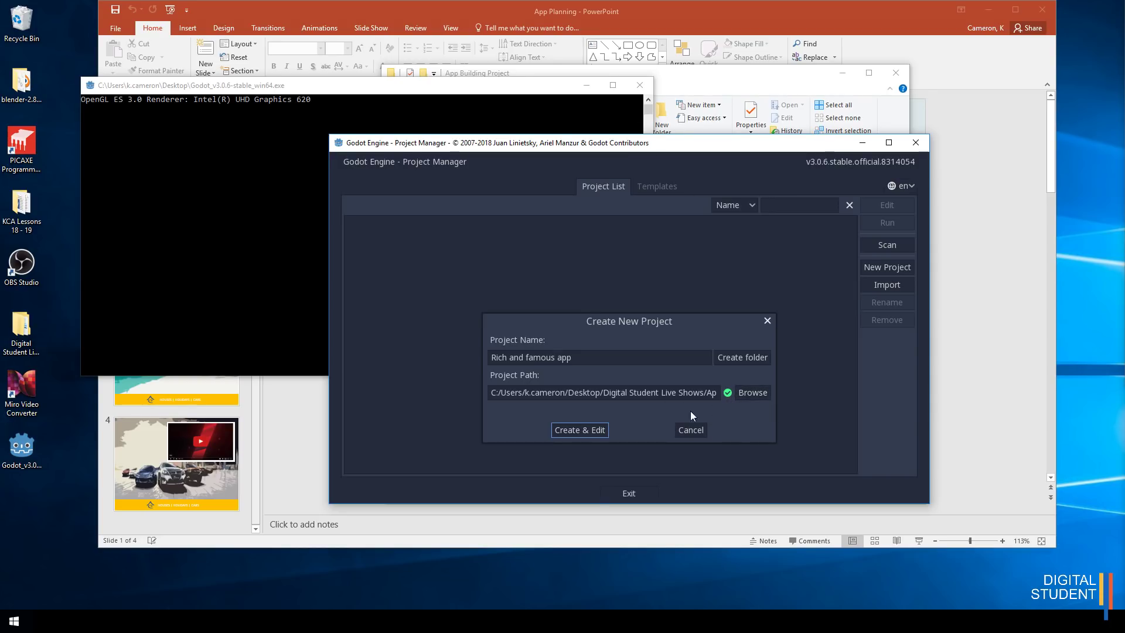
# - Create the project, open it for editing, and resize the editor window to fill the screen above the taskbar
pyautogui.click(580, 431)
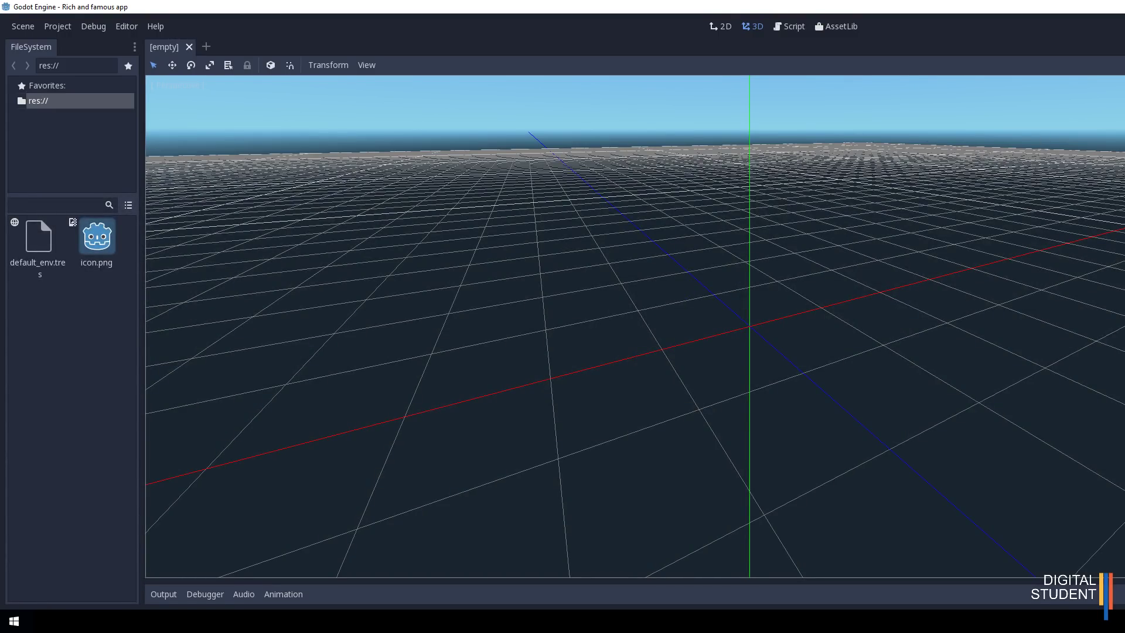
pyautogui.press('super+Down')
pyautogui.moveTo(931, 150); pyautogui.dragTo(414, 9)
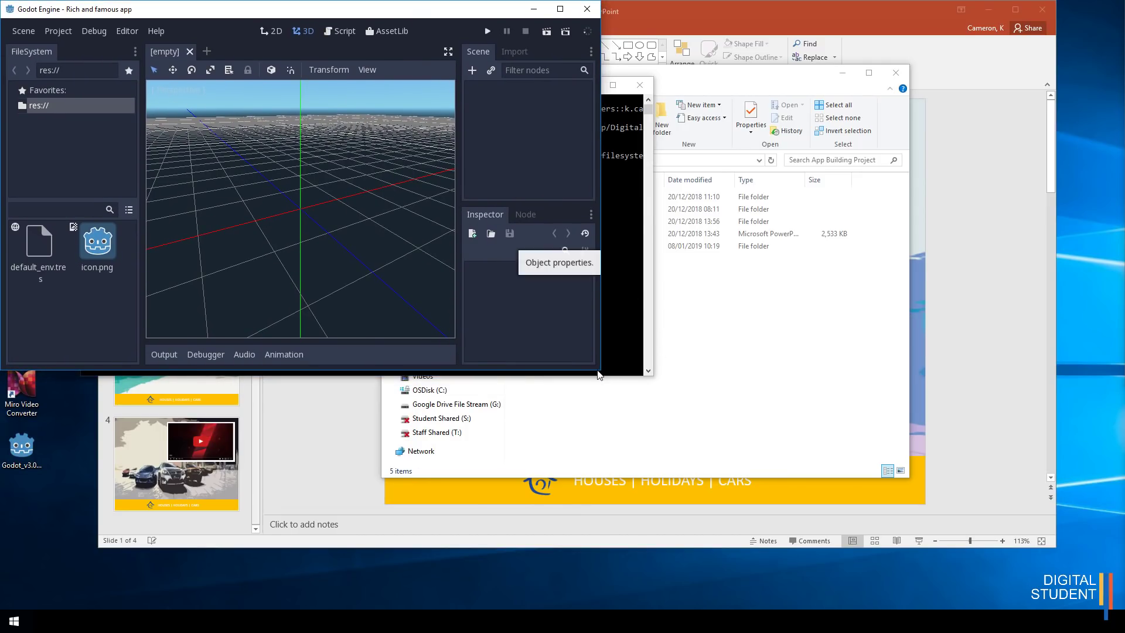
pyautogui.moveTo(598, 373); pyautogui.dragTo(1124, 607)
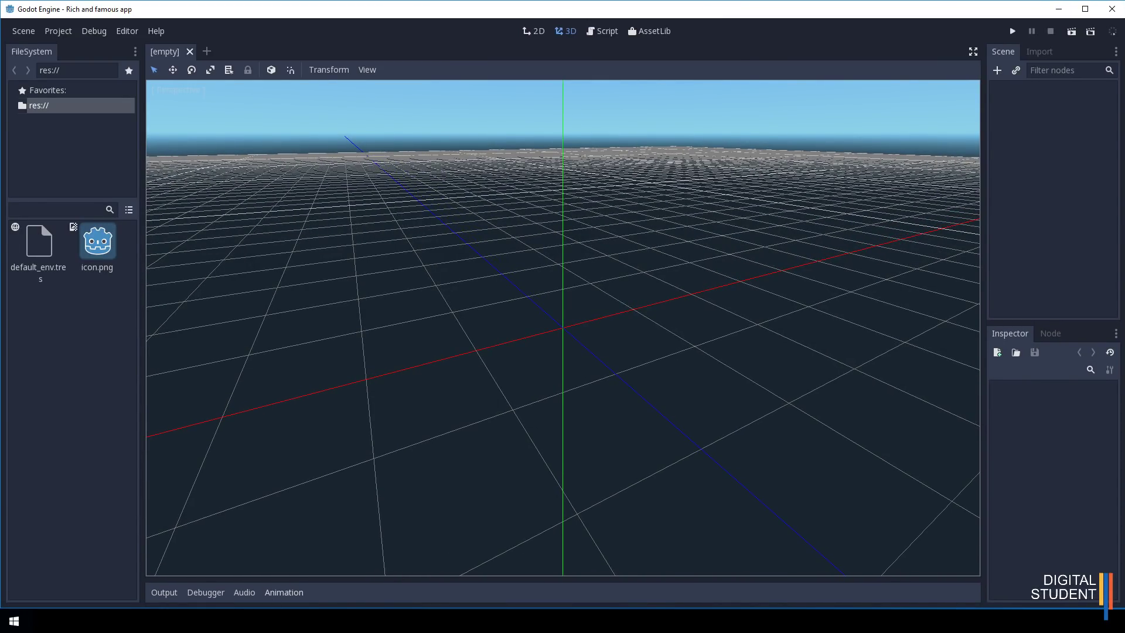
# - Switch to File Explorer to examine the files in the "Rich and famous app" folder, and return to Godot
pyautogui.click(124, 619)
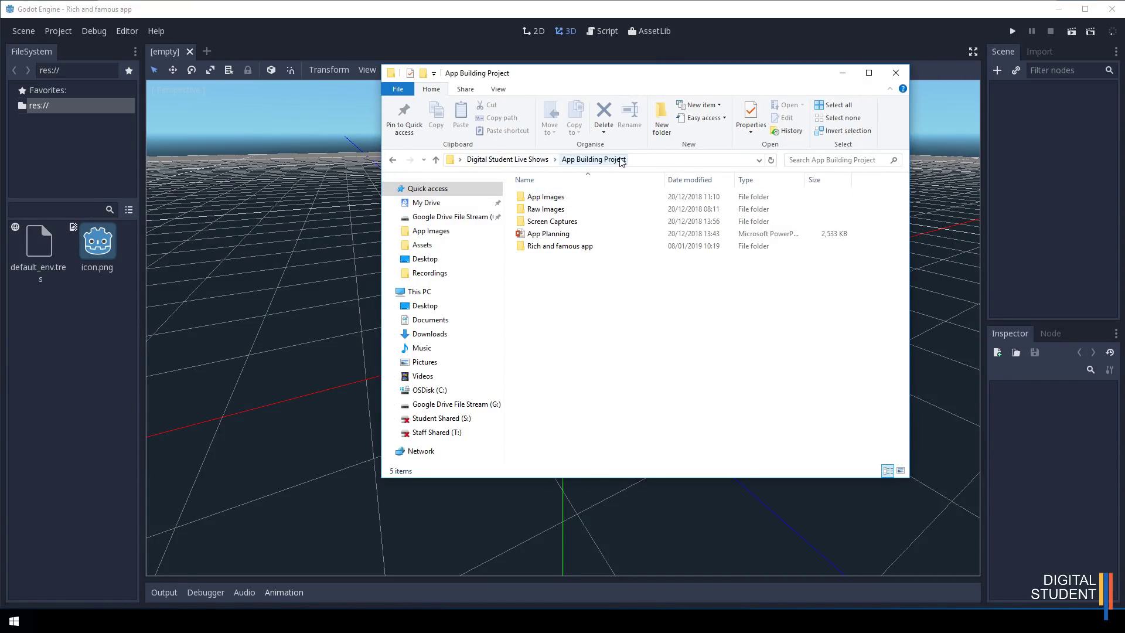
pyautogui.doubleClick(558, 246)
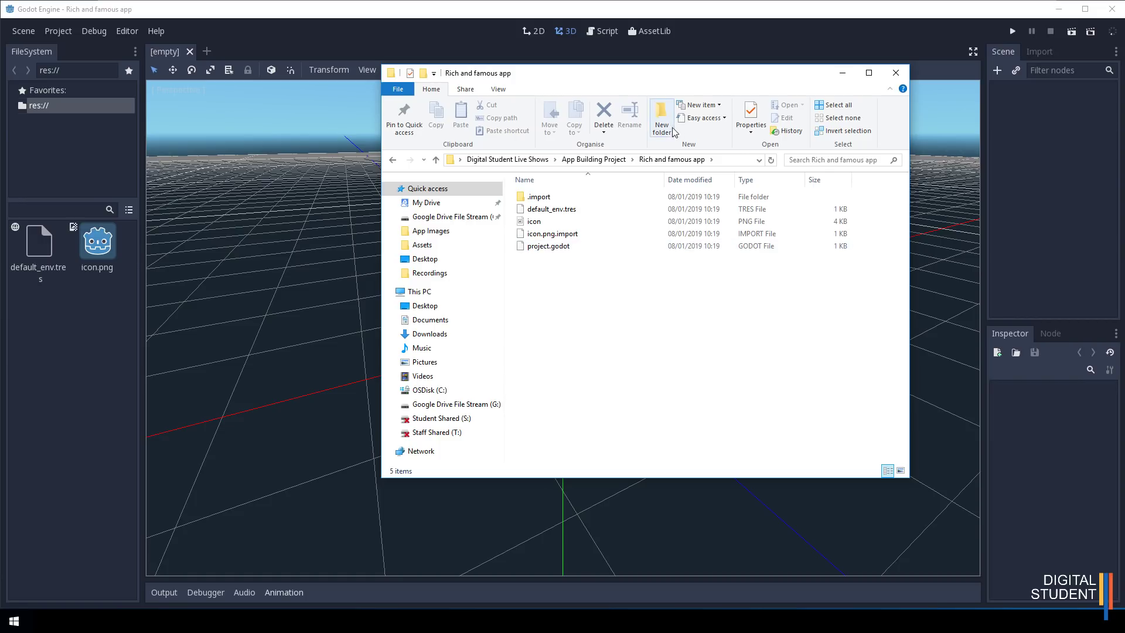
pyautogui.click(732, 32)
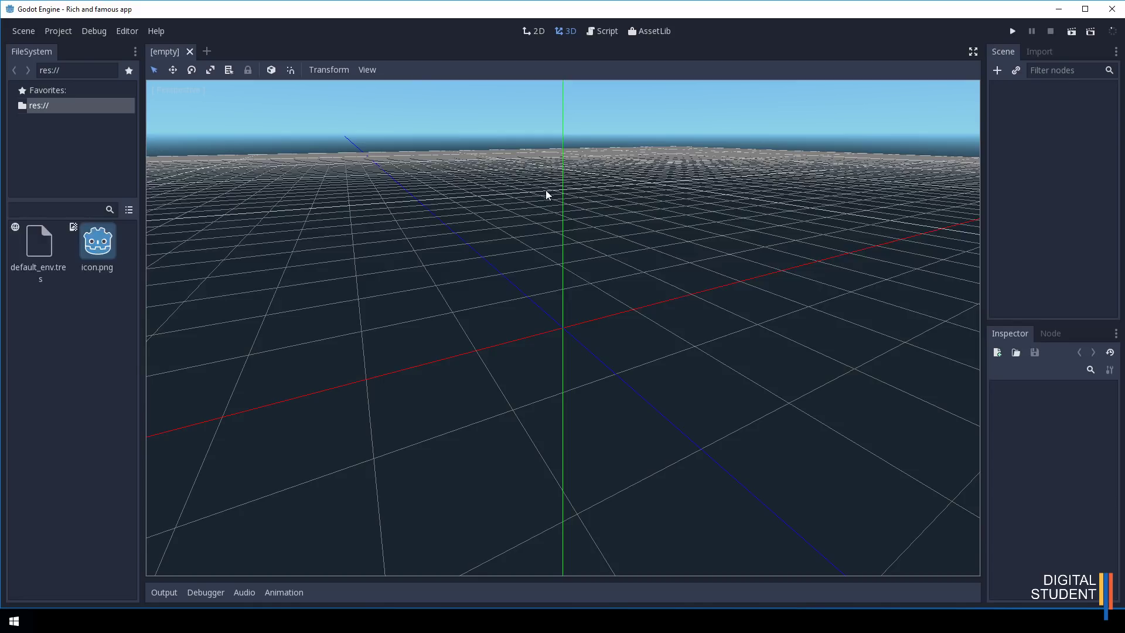
# - Switch the editor to the 2D workspace and examine the frame marking the app's screen area
pyautogui.click(536, 32)
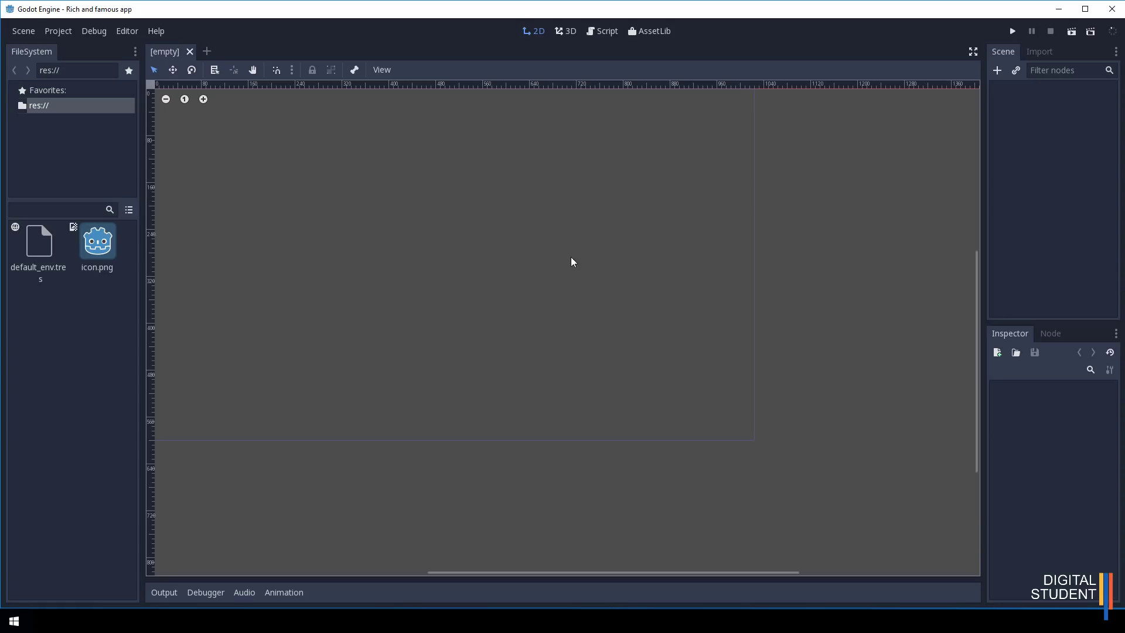
pyautogui.moveTo(441, 187); pyautogui.dragTo(497, 203, button='middle')
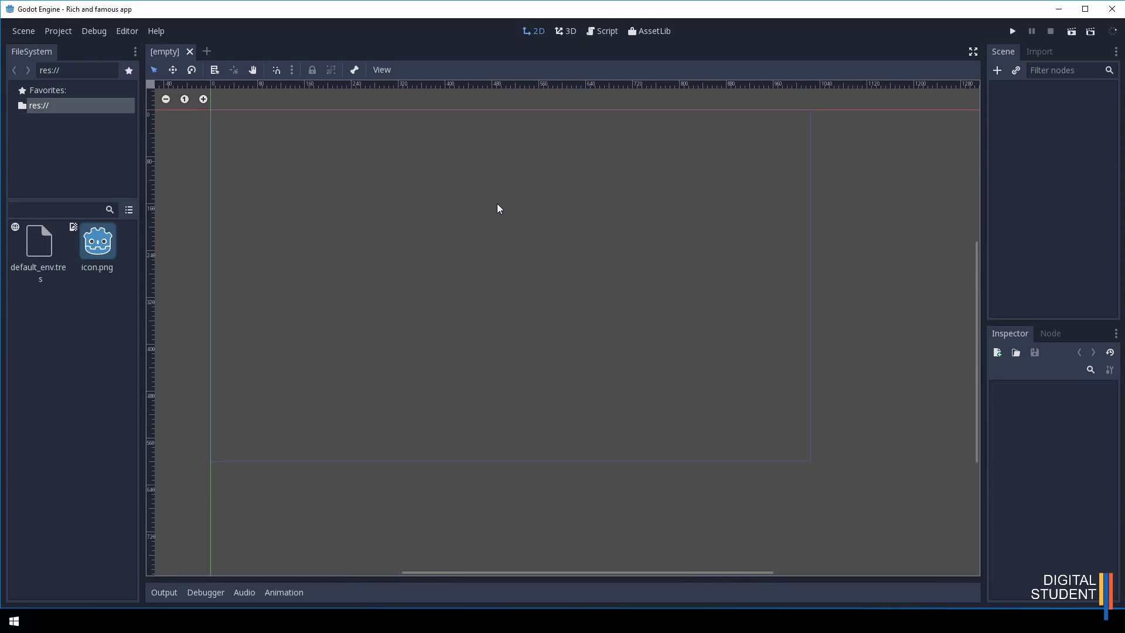
pyautogui.scroll(2, 498, 209)
pyautogui.scroll(-13, 497, 203)
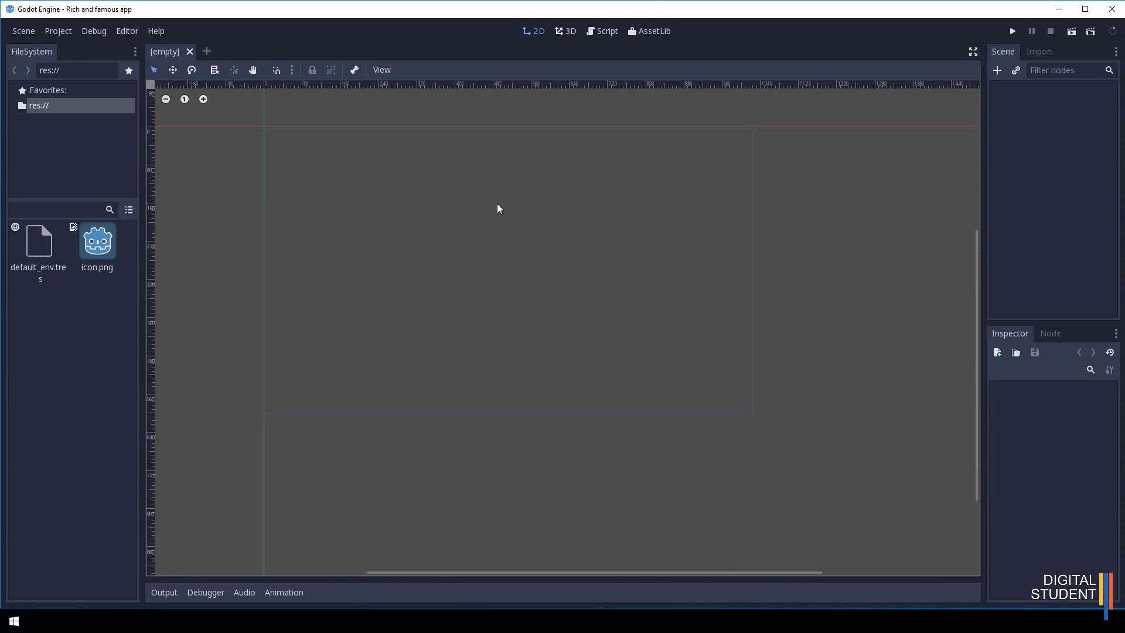
pyautogui.scroll(11, 497, 205)
pyautogui.moveTo(531, 336); pyautogui.dragTo(425, 244, button='middle')
pyautogui.scroll(2, 425, 244)
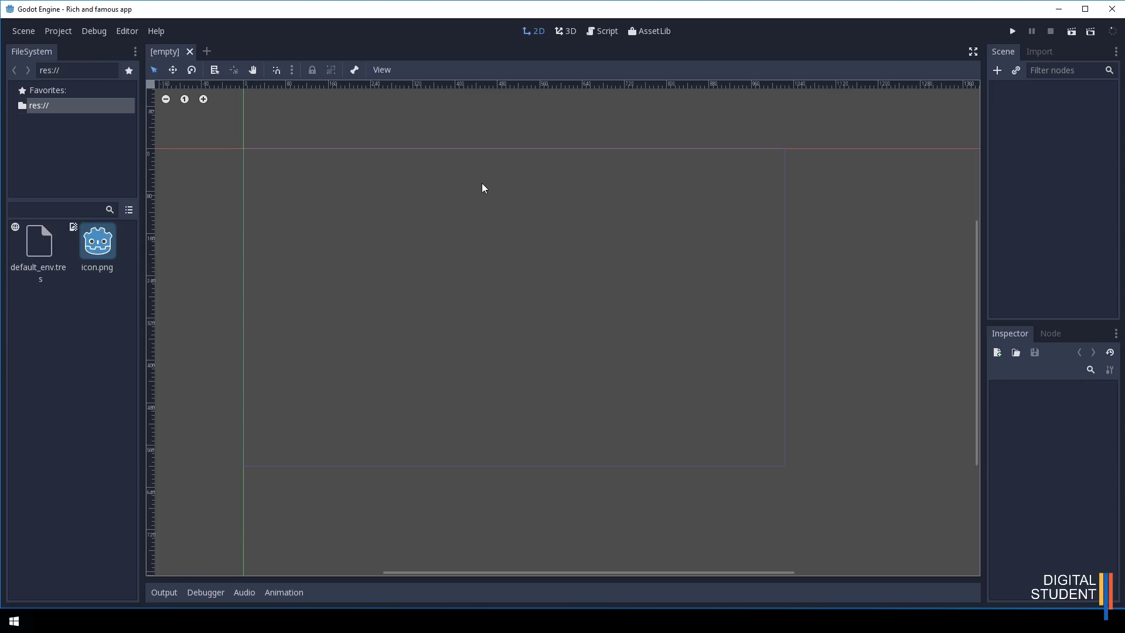
# - Set the display window height to 768 in the project settings and close the settings
pyautogui.click(59, 32)
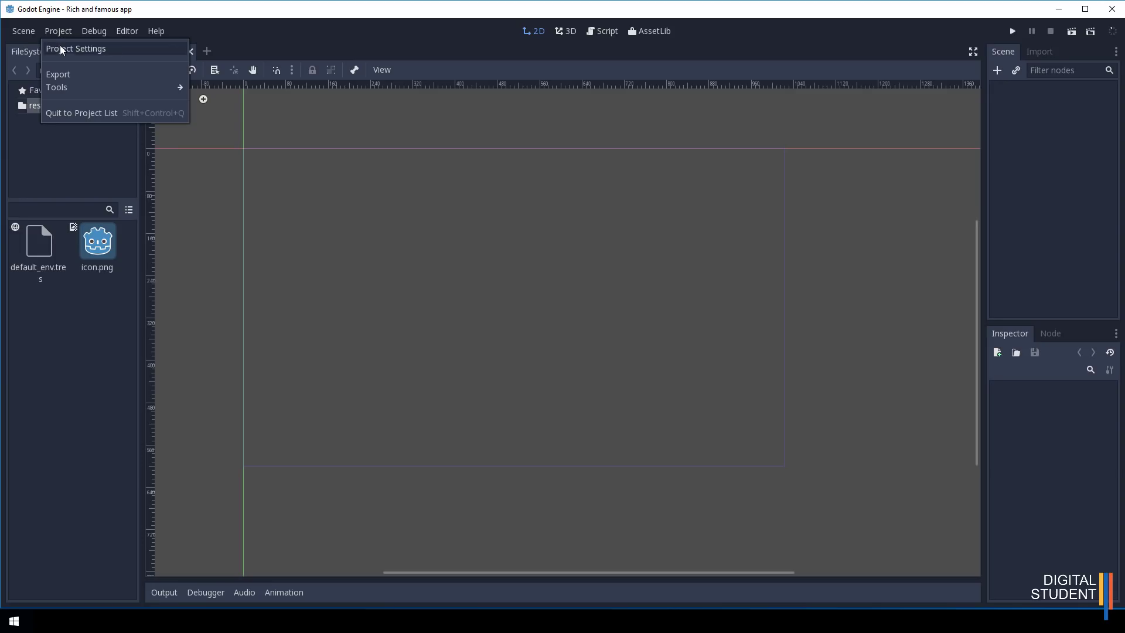
pyautogui.click(61, 50)
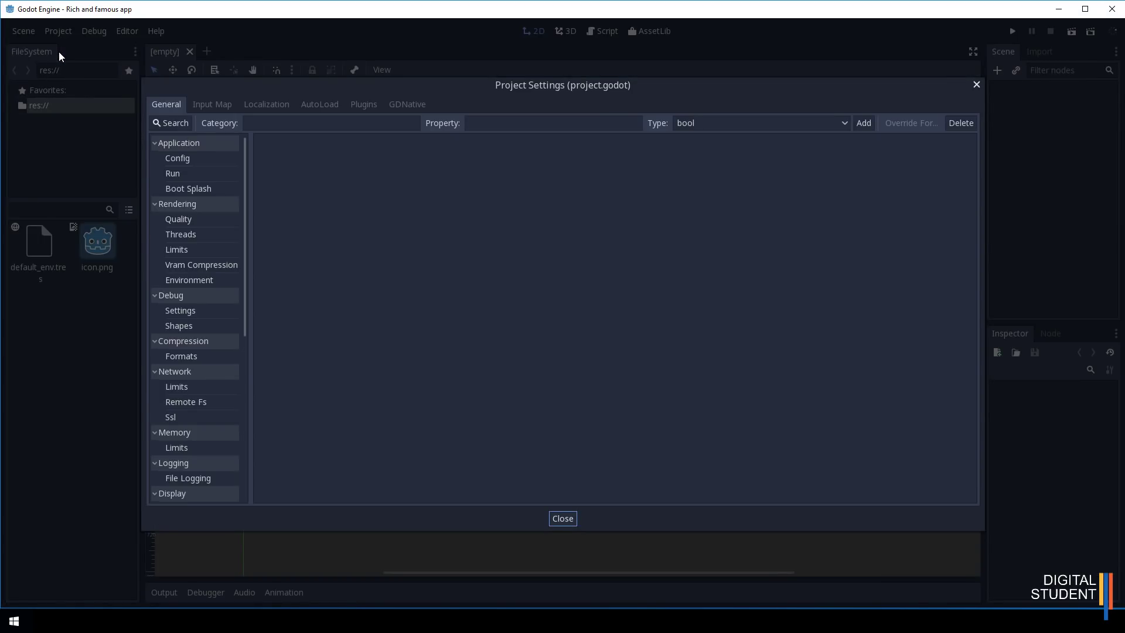
pyautogui.scroll(-4, 197, 338)
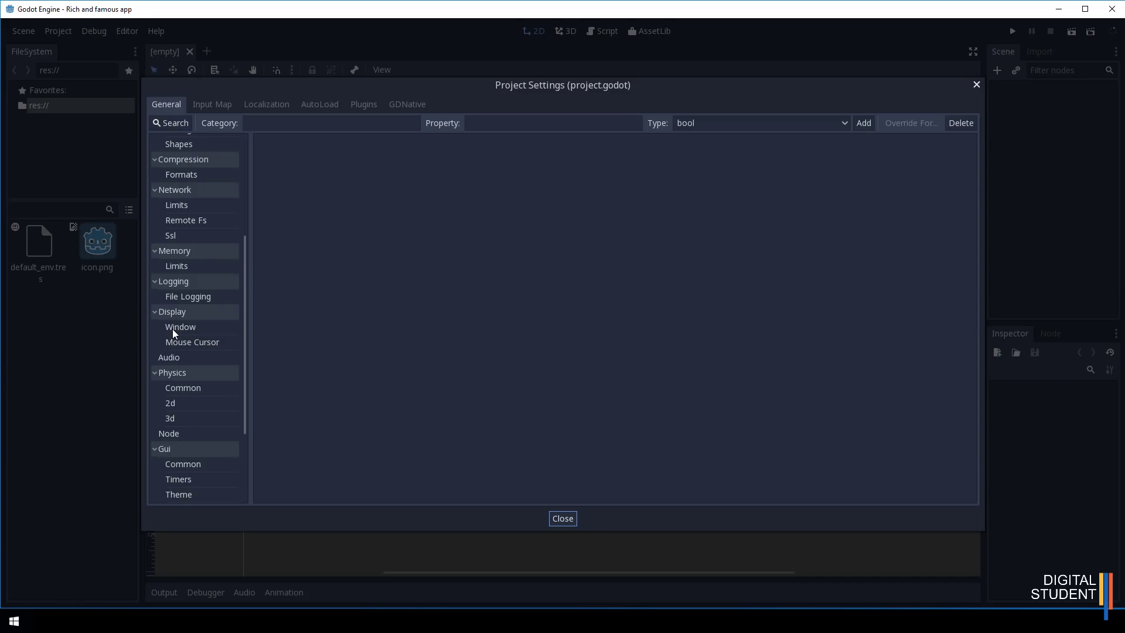
pyautogui.click(174, 329)
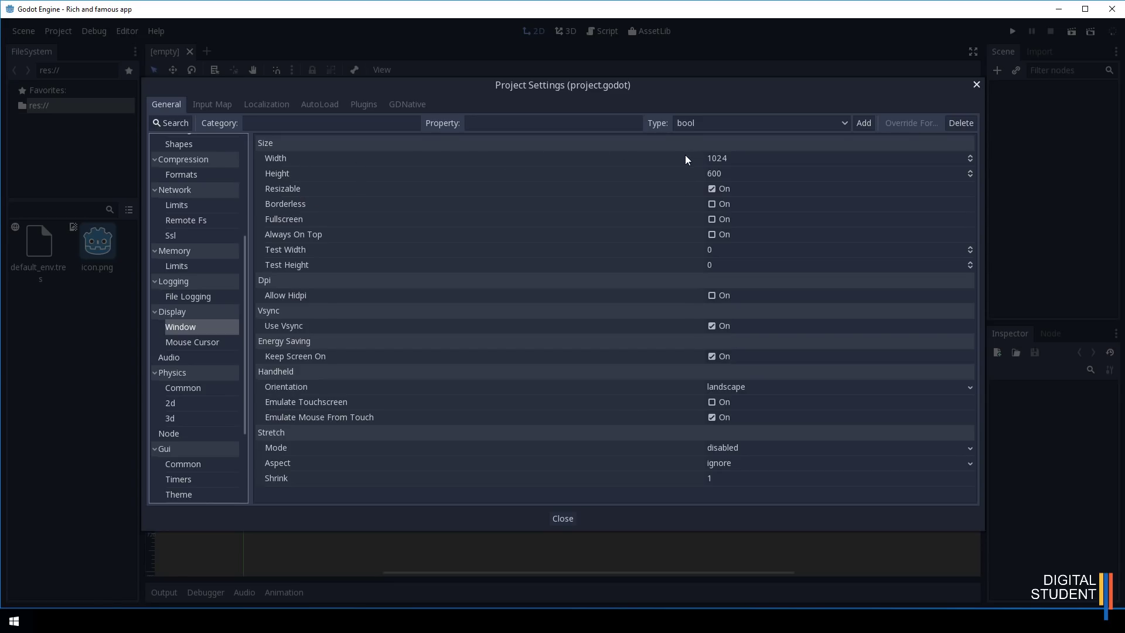
pyautogui.click(719, 179)
pyautogui.write('768')
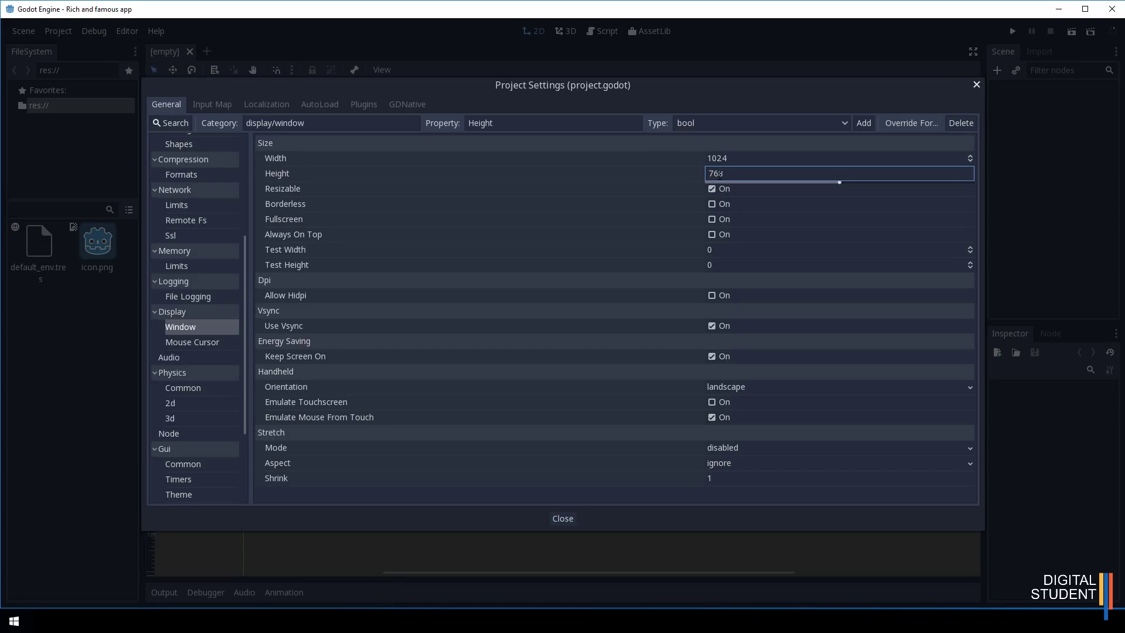
pyautogui.click(754, 158)
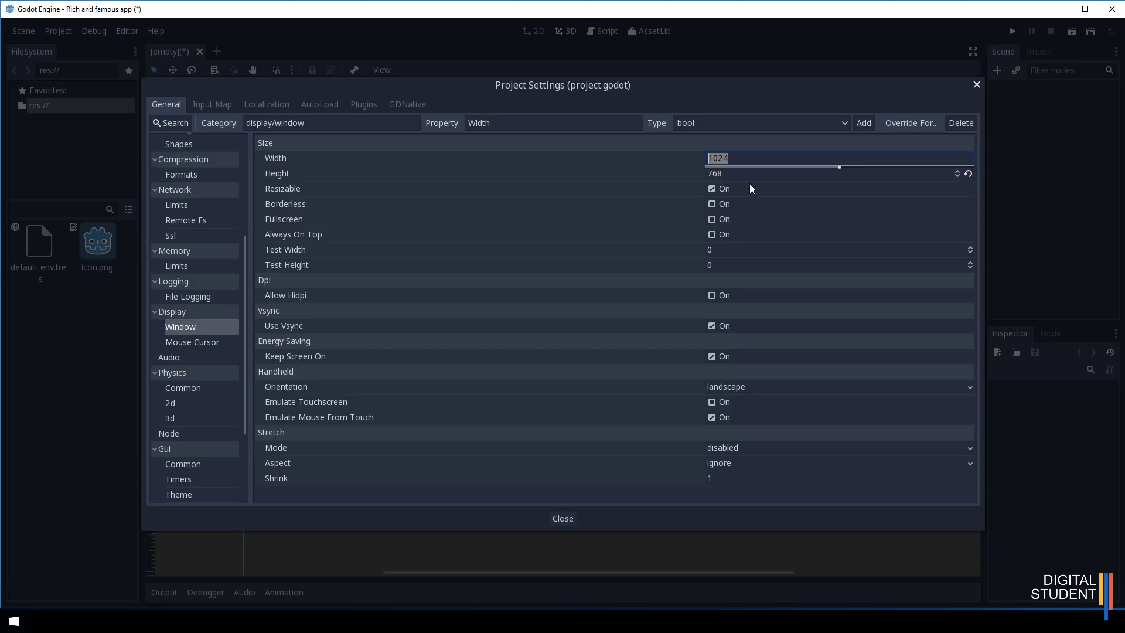
pyautogui.click(561, 517)
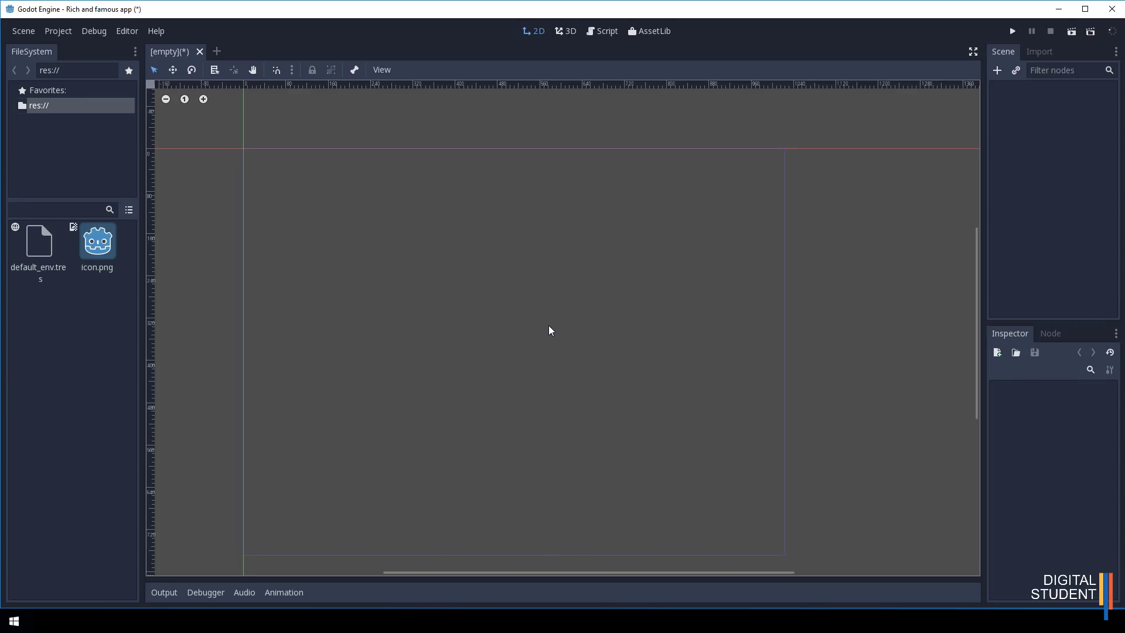
# - Add a Node2D as the root node of the empty scene and rename it "Master Slide"
pyautogui.moveTo(550, 325); pyautogui.dragTo(539, 303, button='middle')
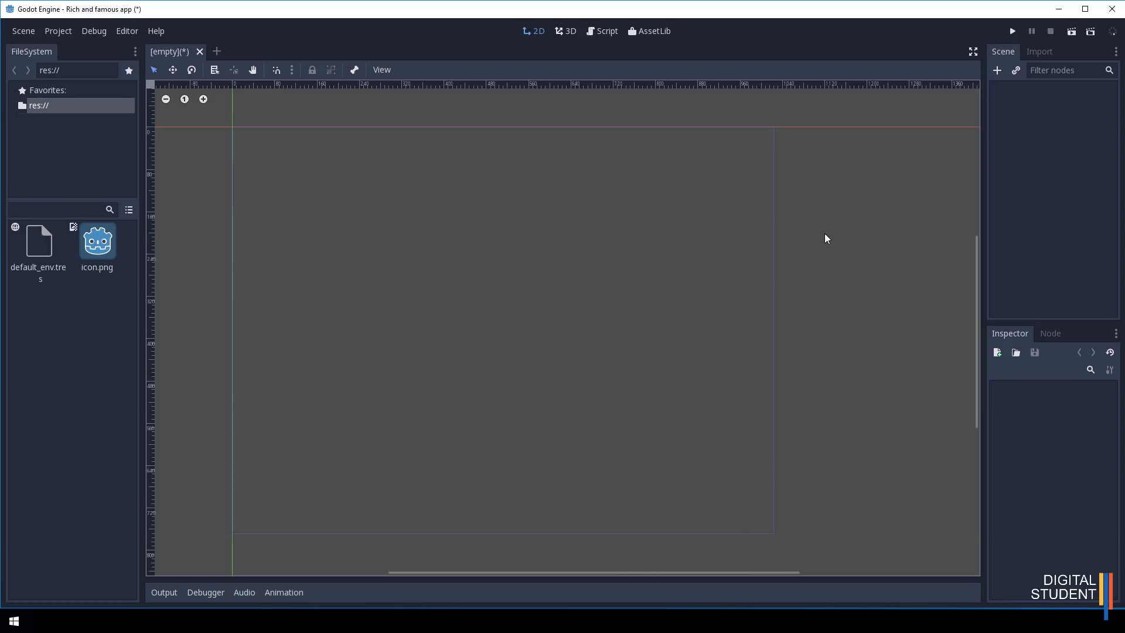
pyautogui.click(998, 70)
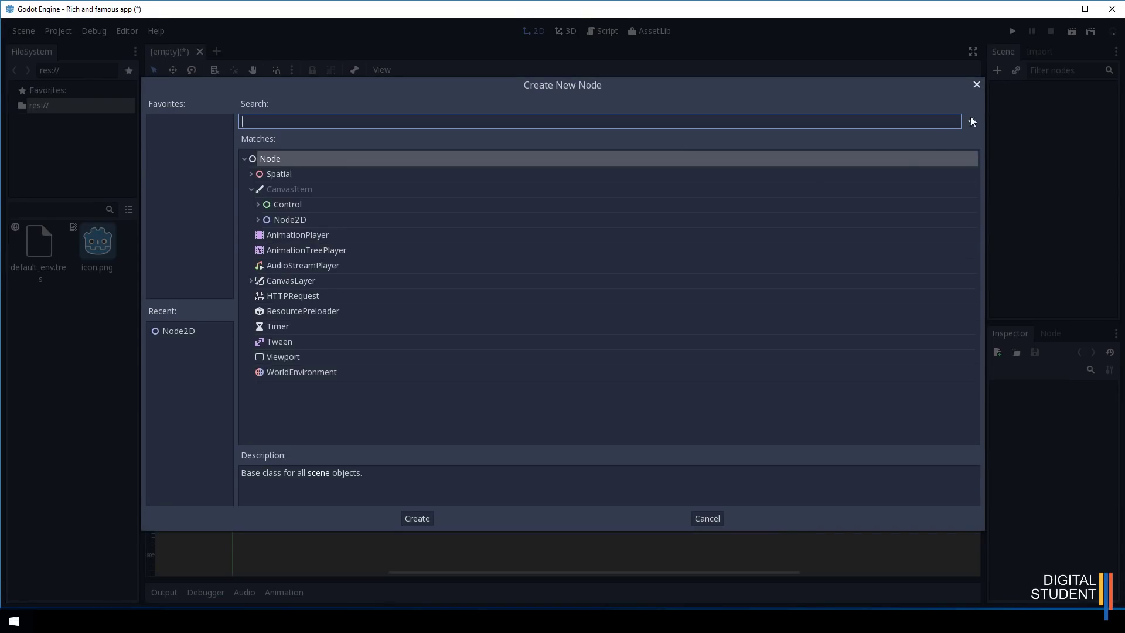
pyautogui.doubleClick(284, 220)
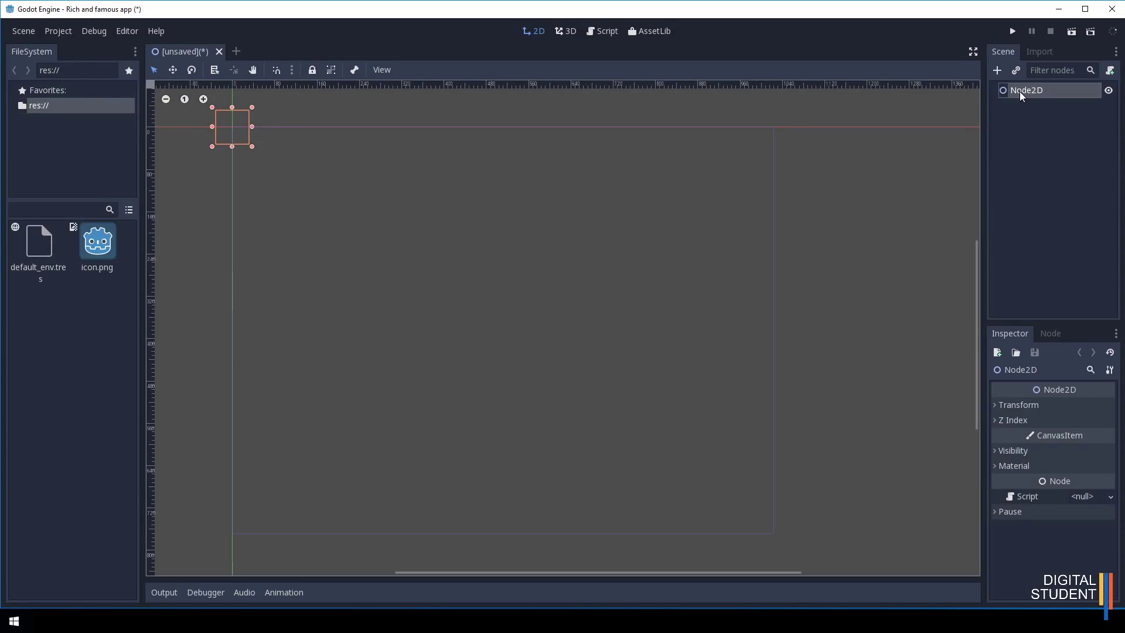
pyautogui.doubleClick(1031, 91)
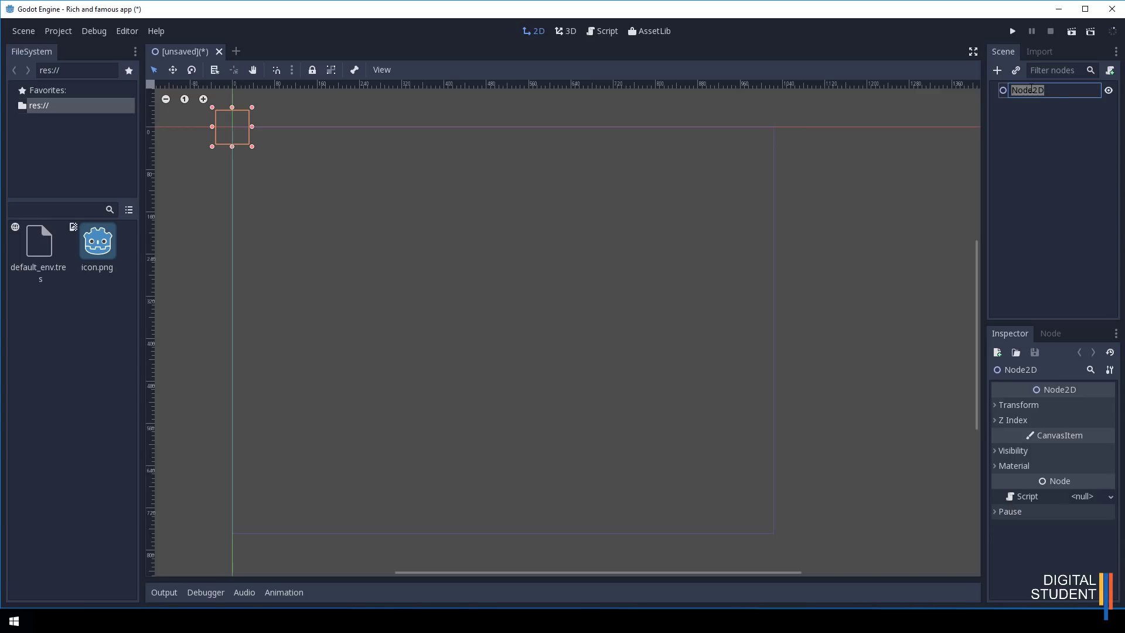
pyautogui.write('Master Slide')
pyautogui.press('Return')
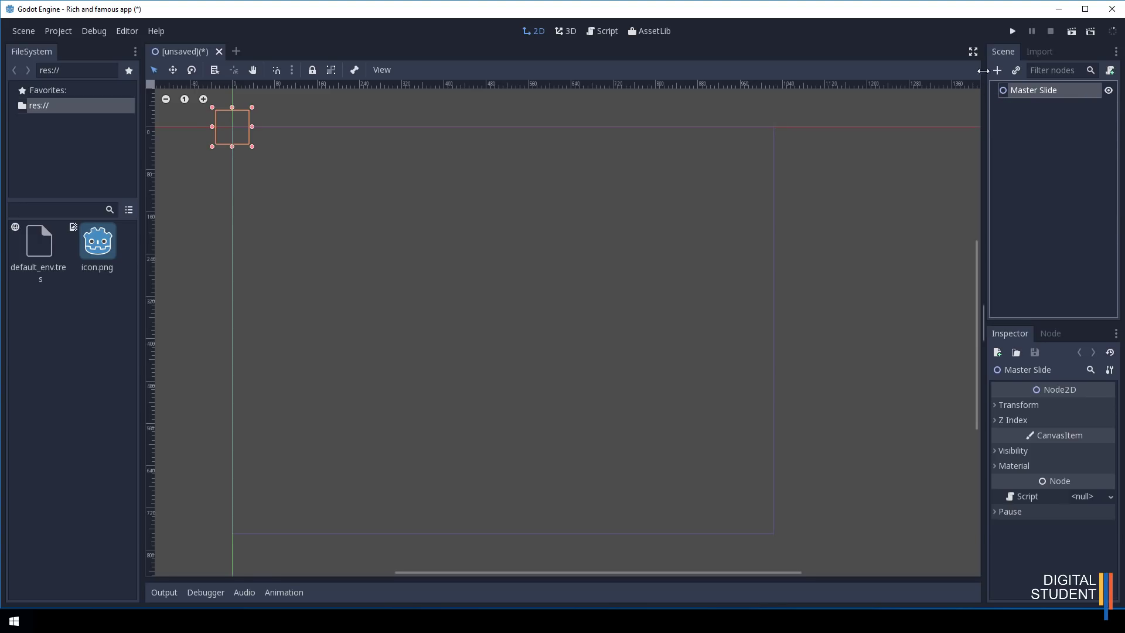
# - Save the scene as "Master Slide.tscn" in the project's res:// folder
pyautogui.click(22, 30)
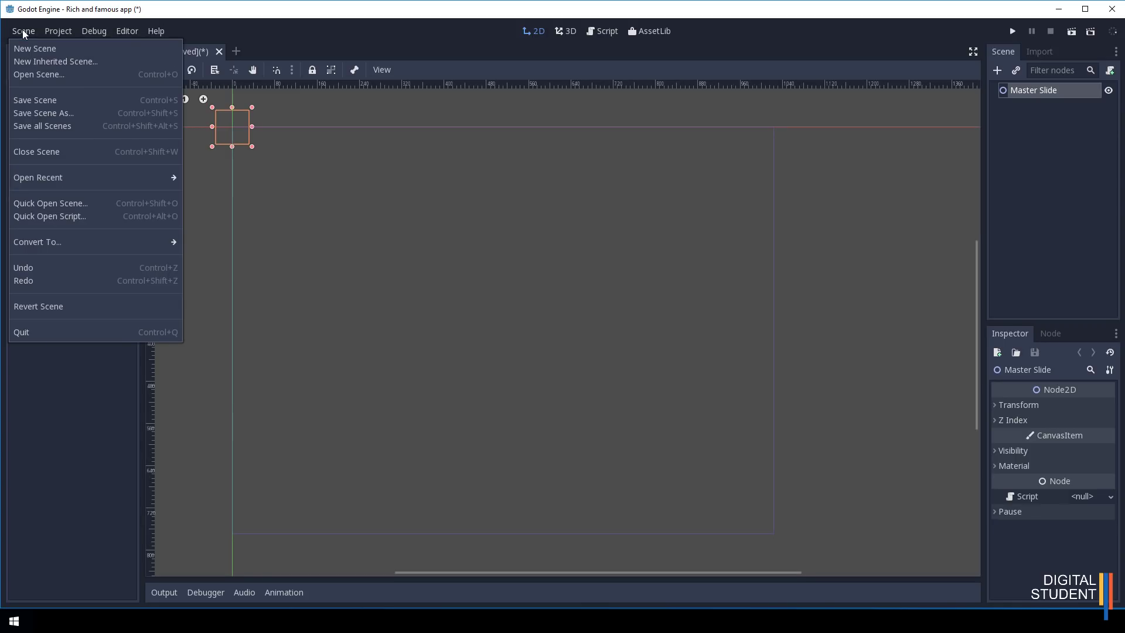
pyautogui.click(28, 100)
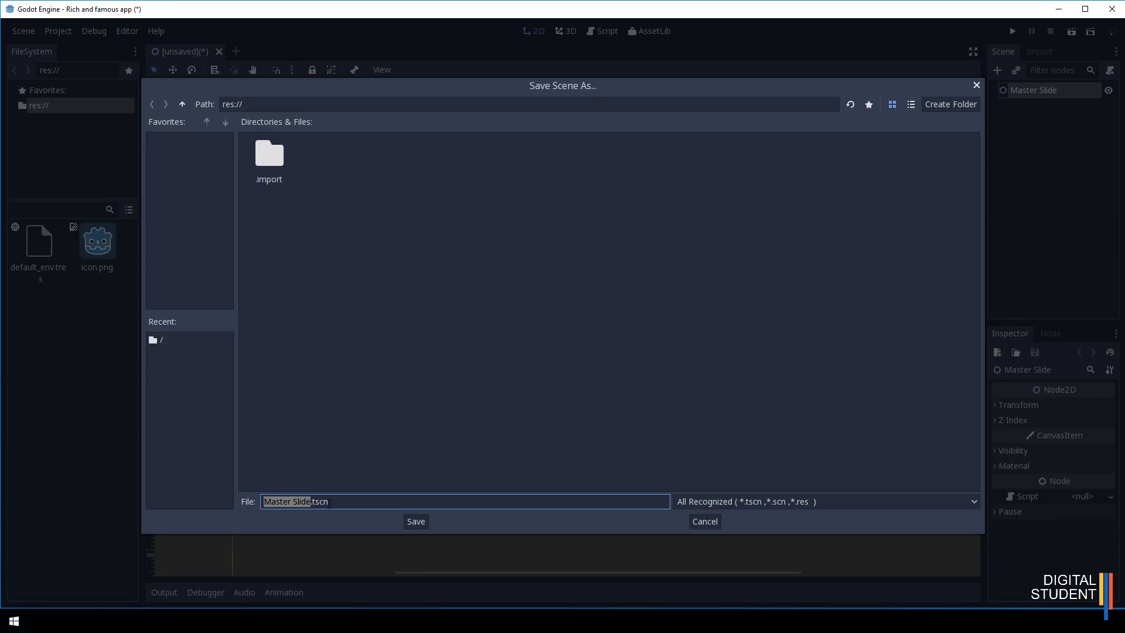
pyautogui.click(419, 520)
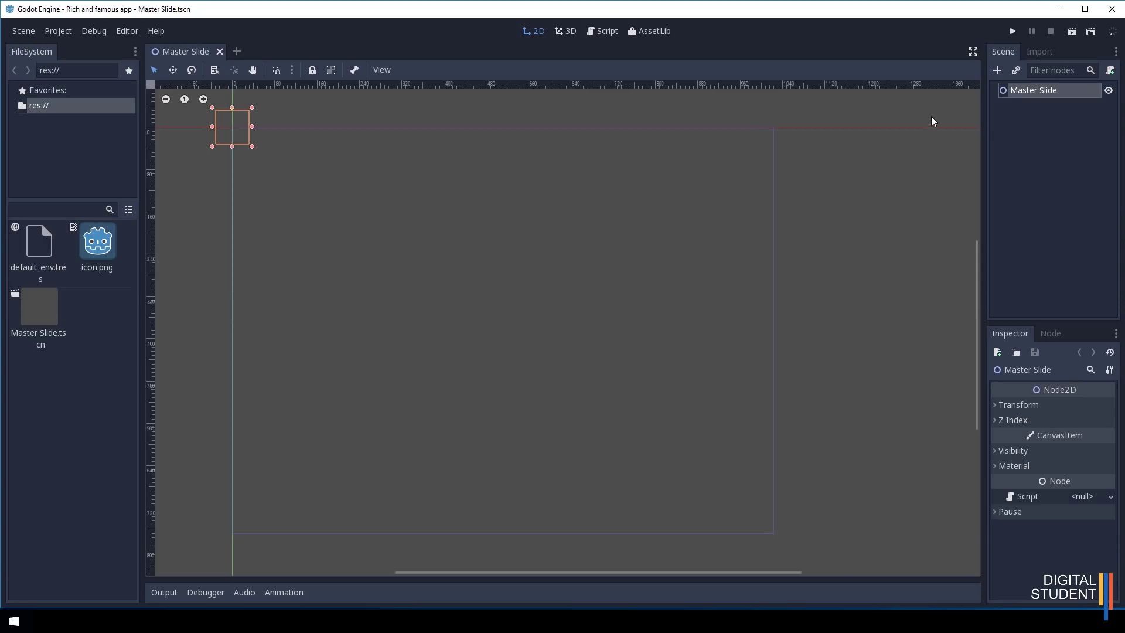
# - Run the project with Master Slide.tscn chosen as its main scene, and close the running app window
pyautogui.click(1013, 33)
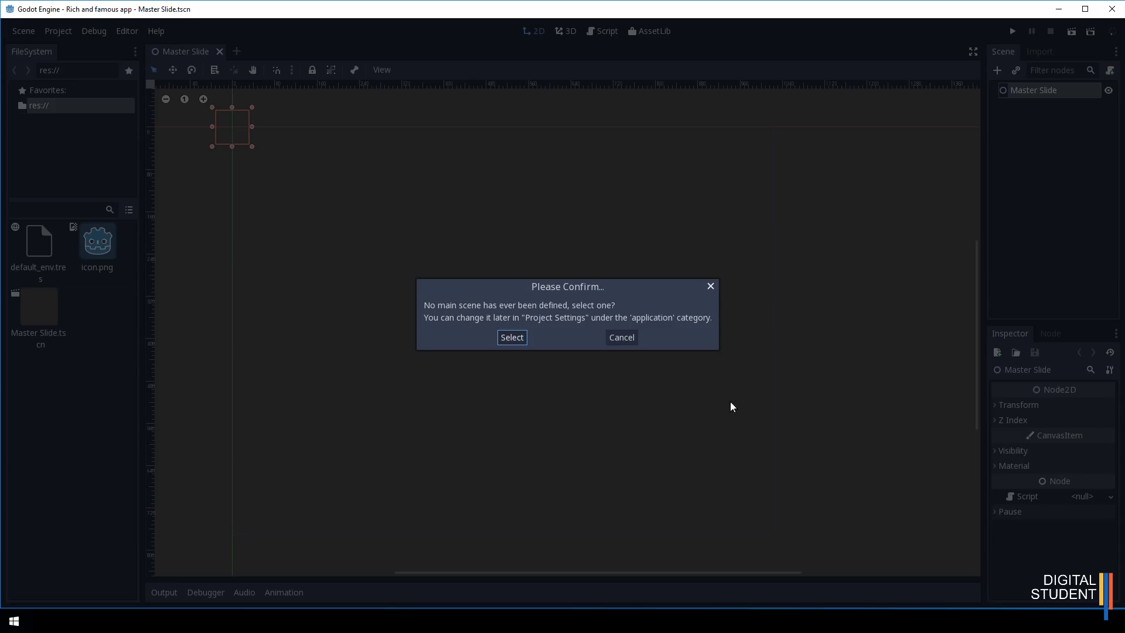
pyautogui.click(507, 337)
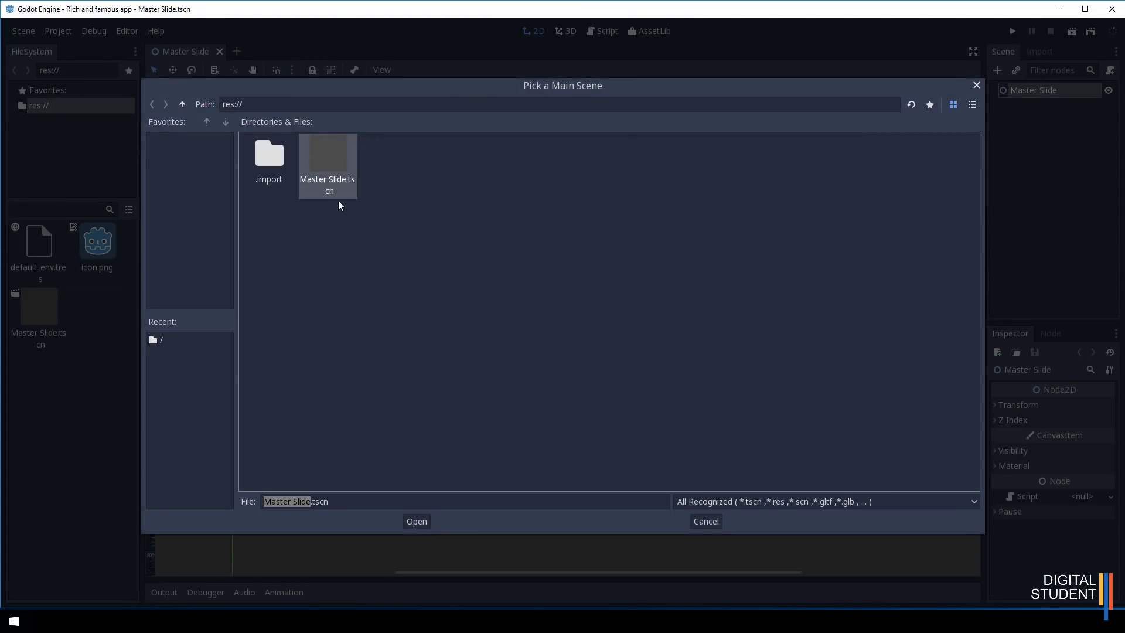
pyautogui.doubleClick(322, 163)
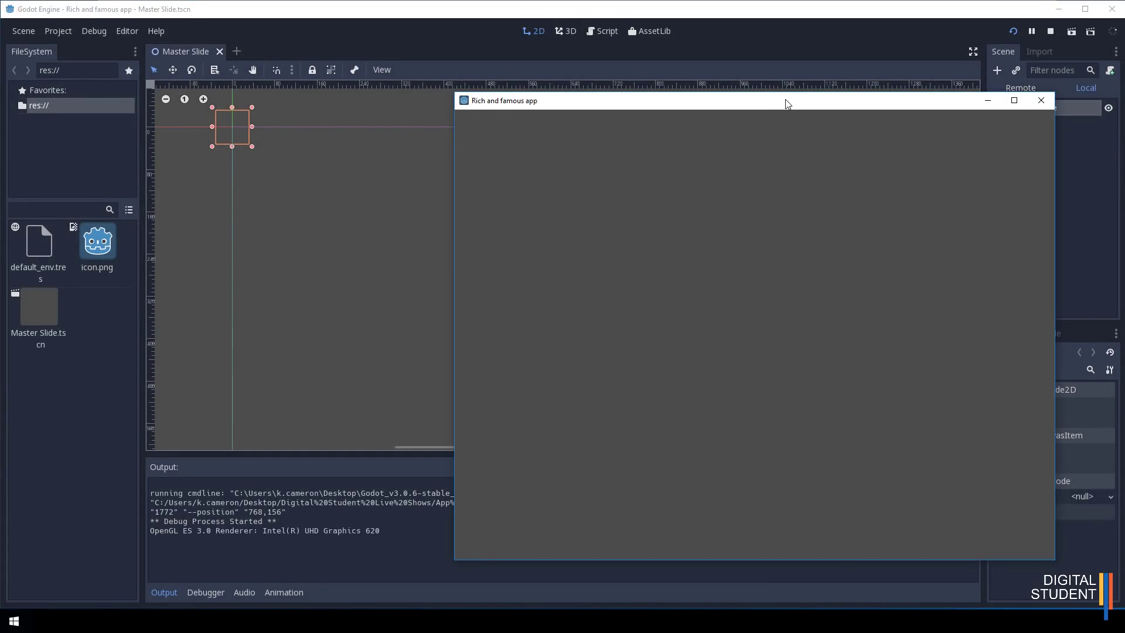
pyautogui.moveTo(786, 98); pyautogui.dragTo(578, 78)
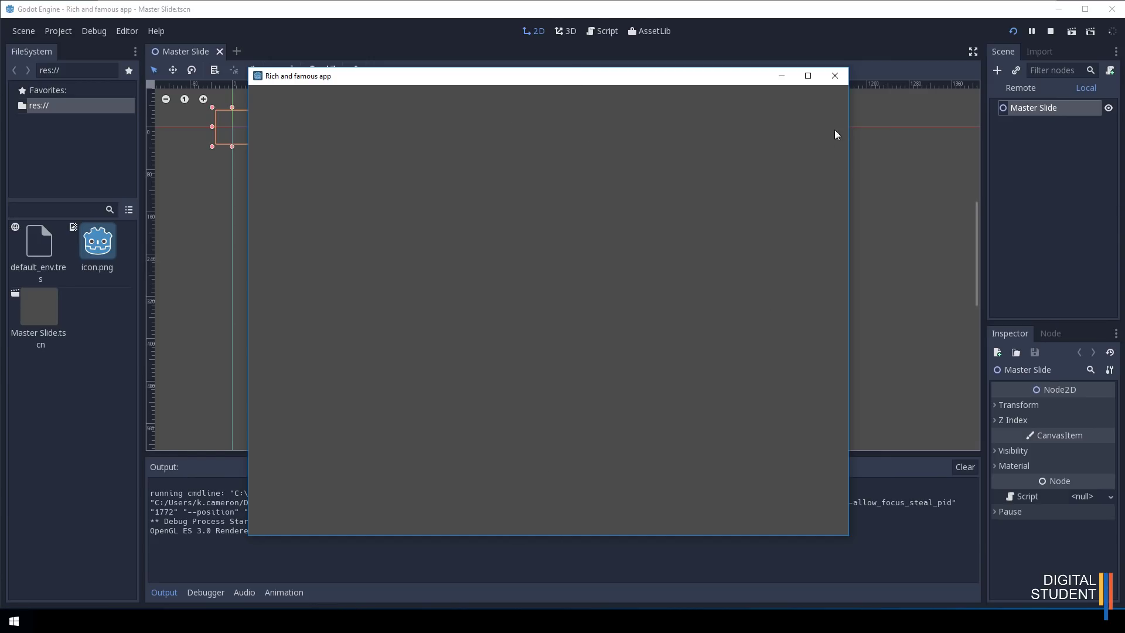
pyautogui.click(834, 76)
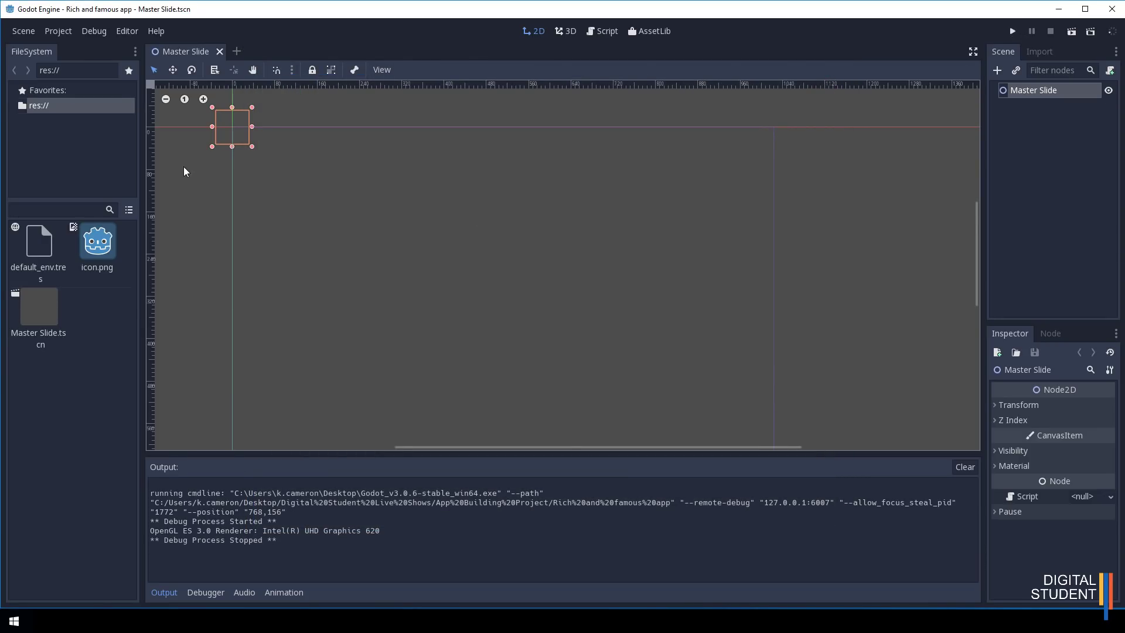
# - Pick Master Slide.tscn as the main scene in the project's application run settings and close the settings
pyautogui.click(56, 34)
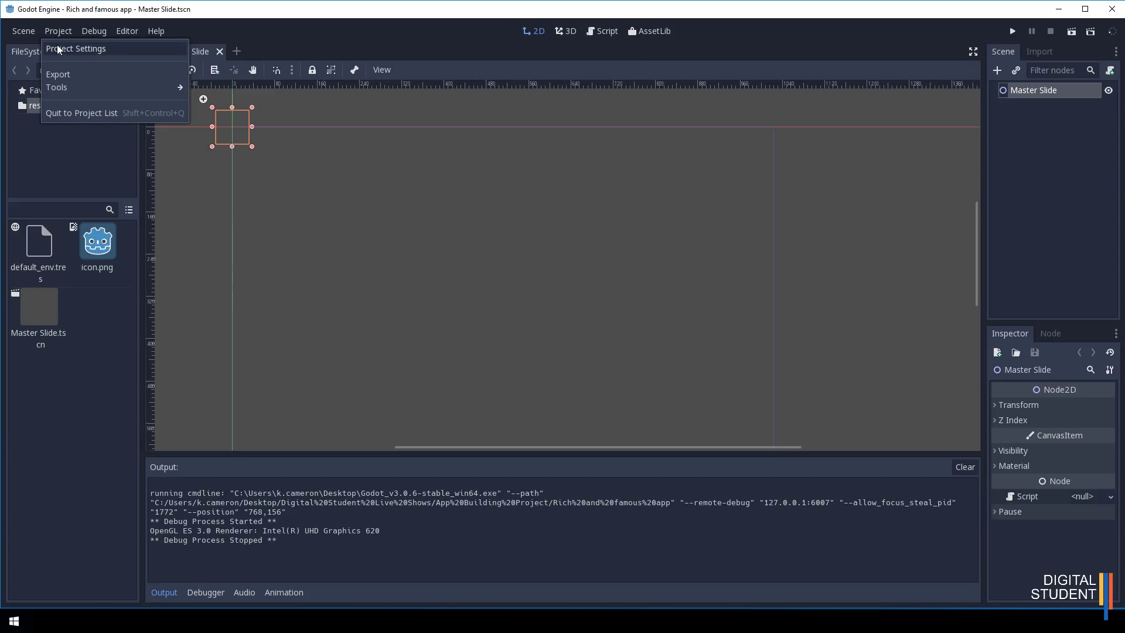
pyautogui.click(64, 51)
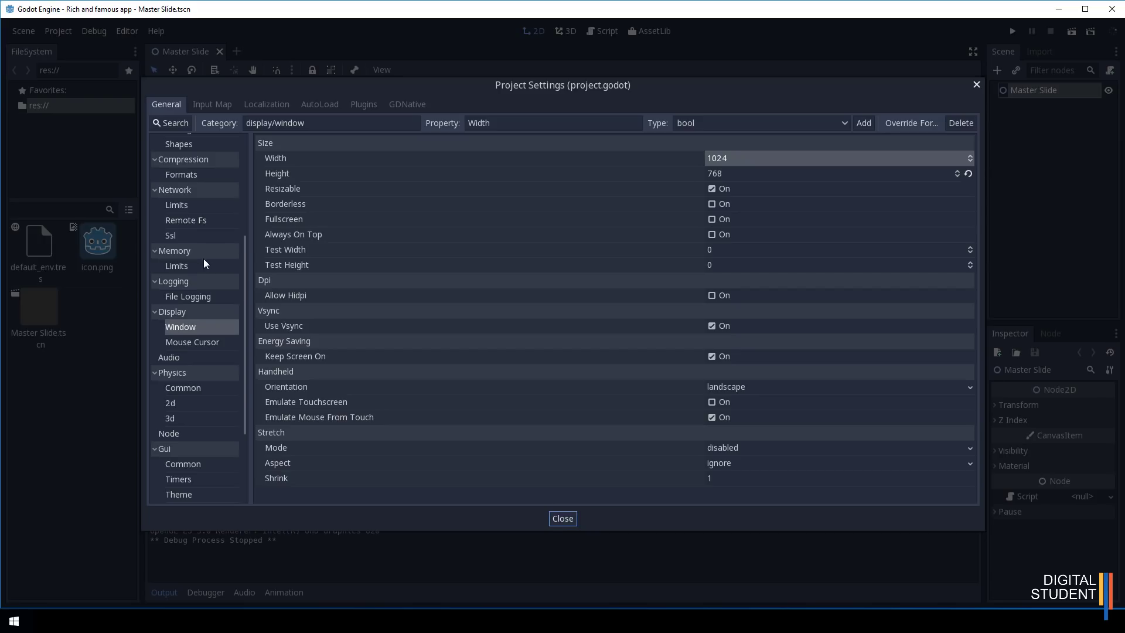
pyautogui.scroll(5, 210, 262)
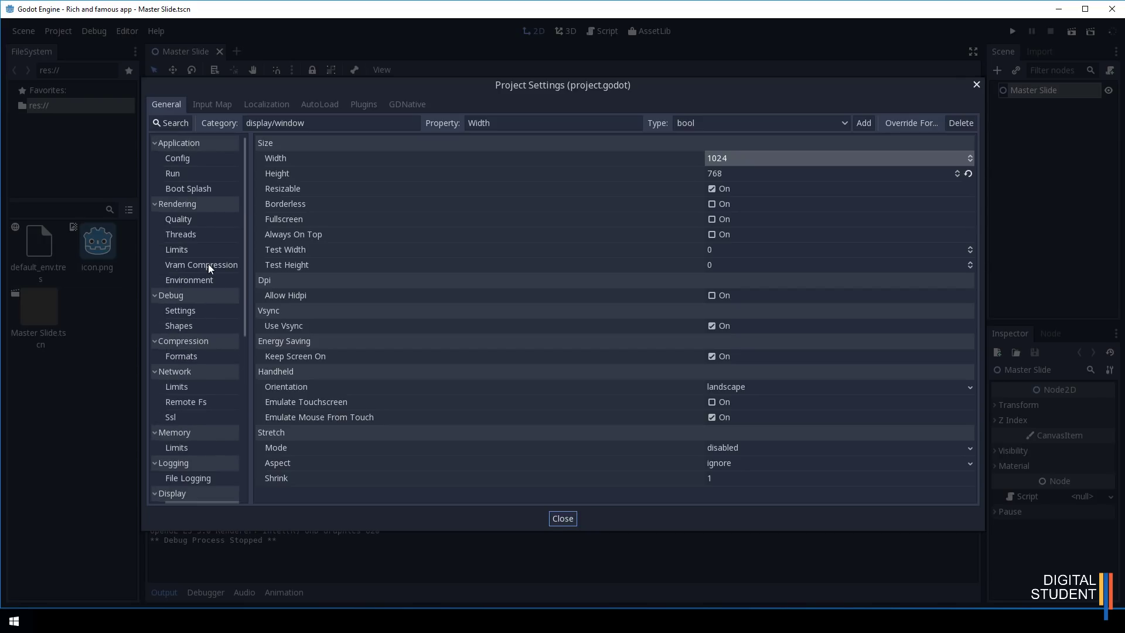
pyautogui.click(187, 174)
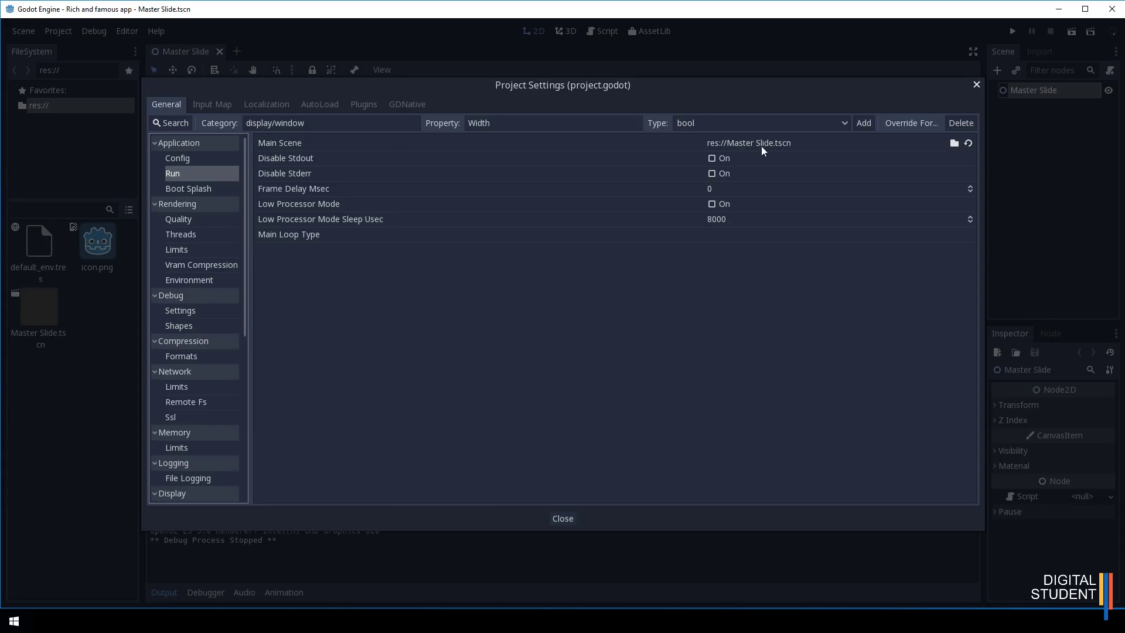
pyautogui.click(954, 144)
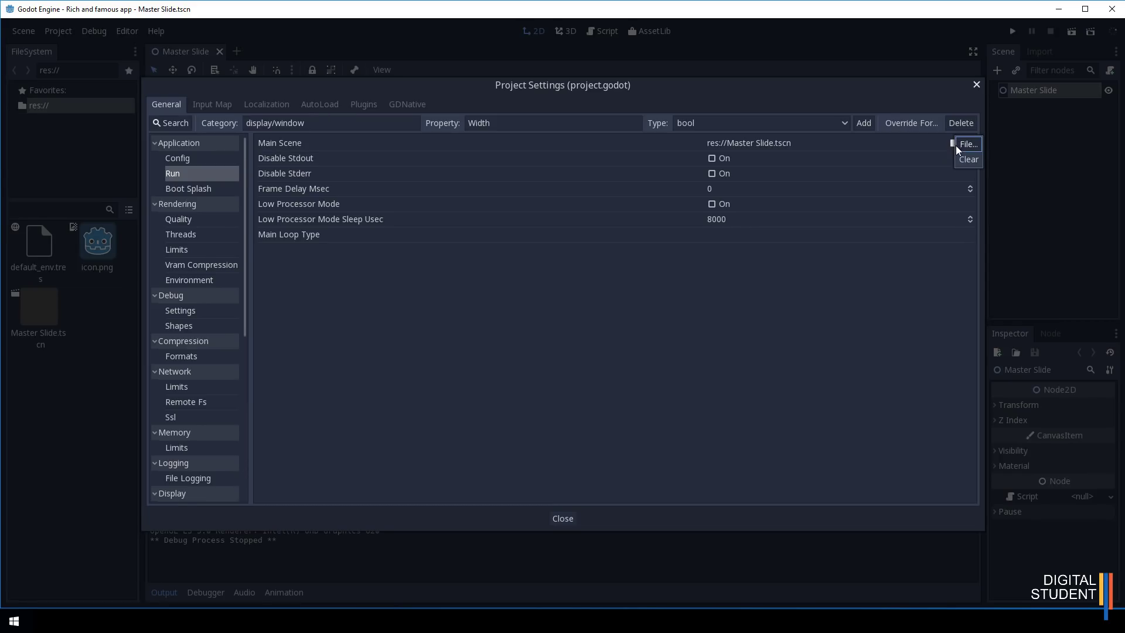
pyautogui.click(961, 144)
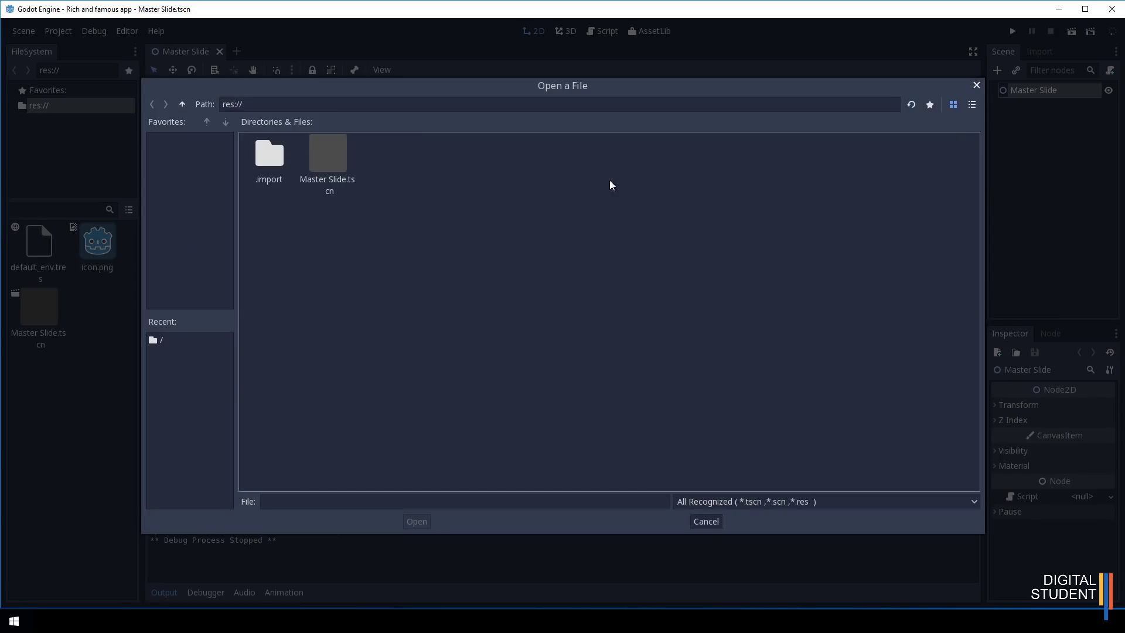
pyautogui.click(328, 162)
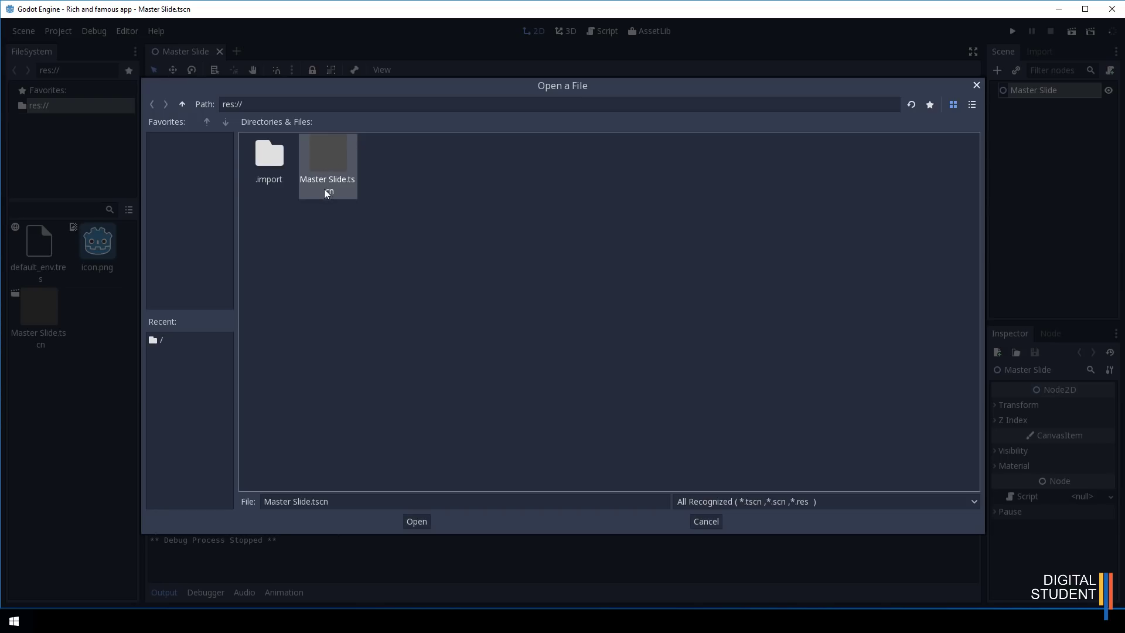
pyautogui.doubleClick(329, 156)
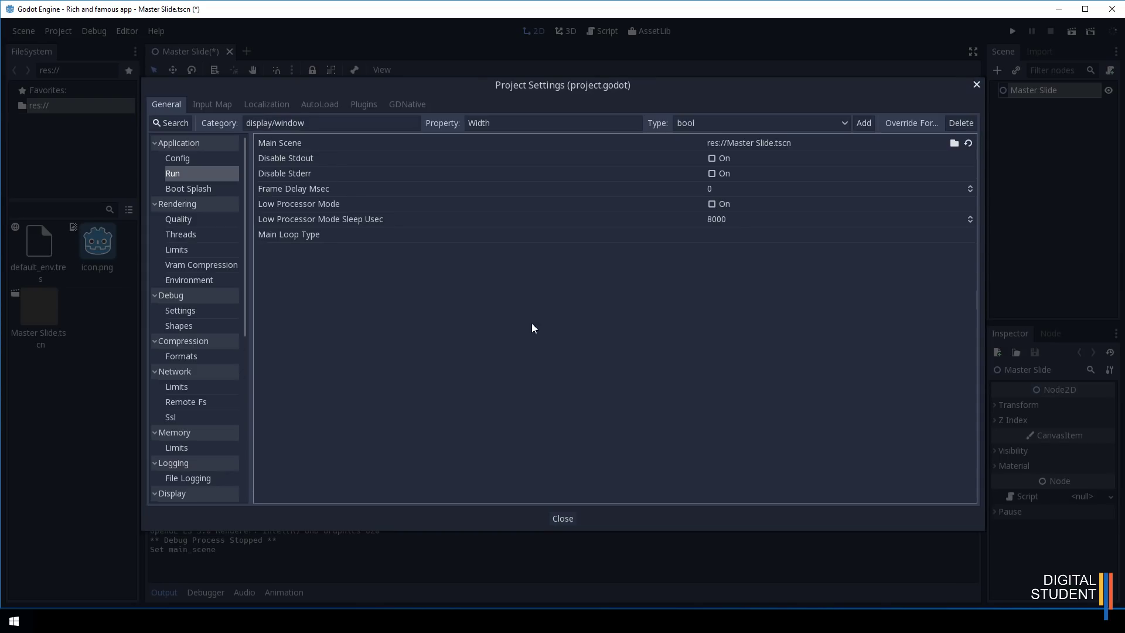
pyautogui.click(557, 519)
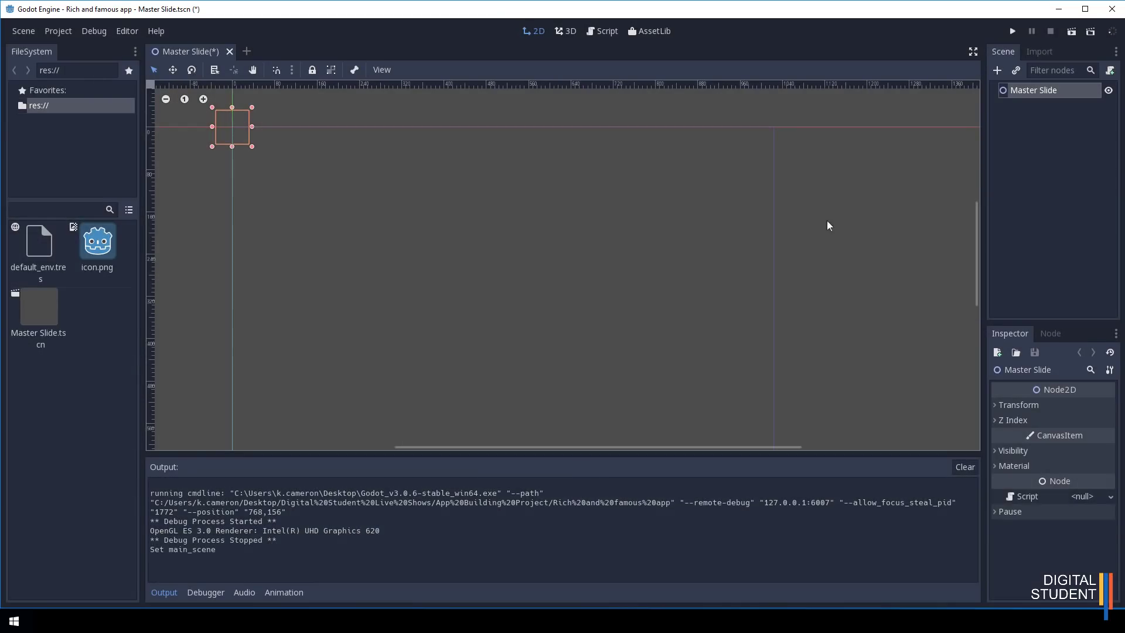
# - Test-run the project again, close the running app window, and save the Master Slide scene
pyautogui.click(1013, 32)
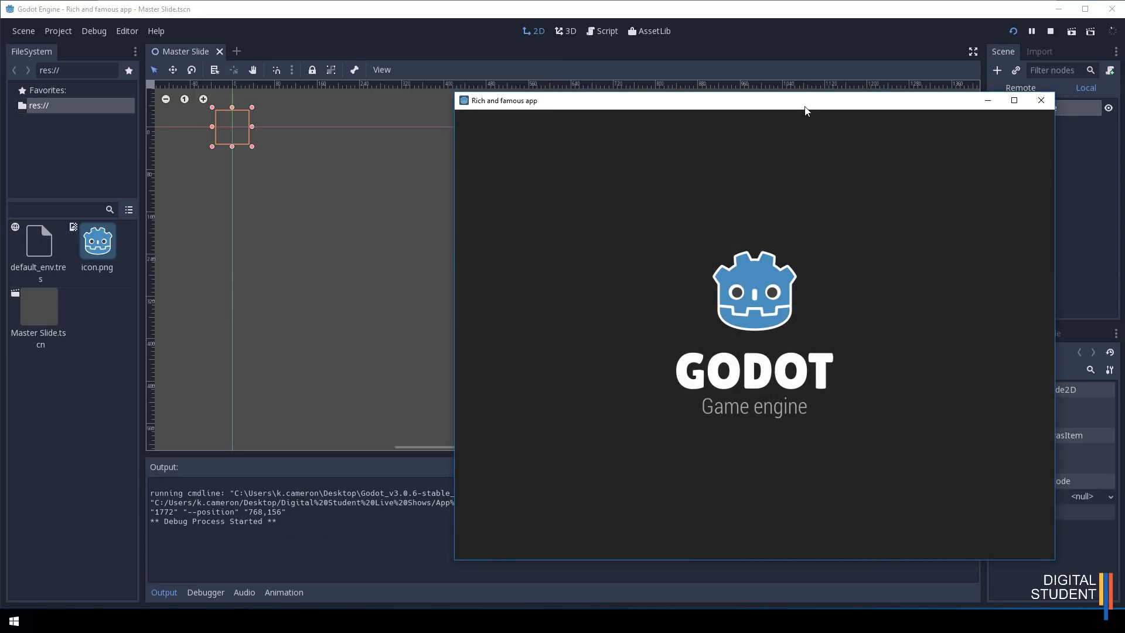
pyautogui.moveTo(810, 111); pyautogui.dragTo(673, 91)
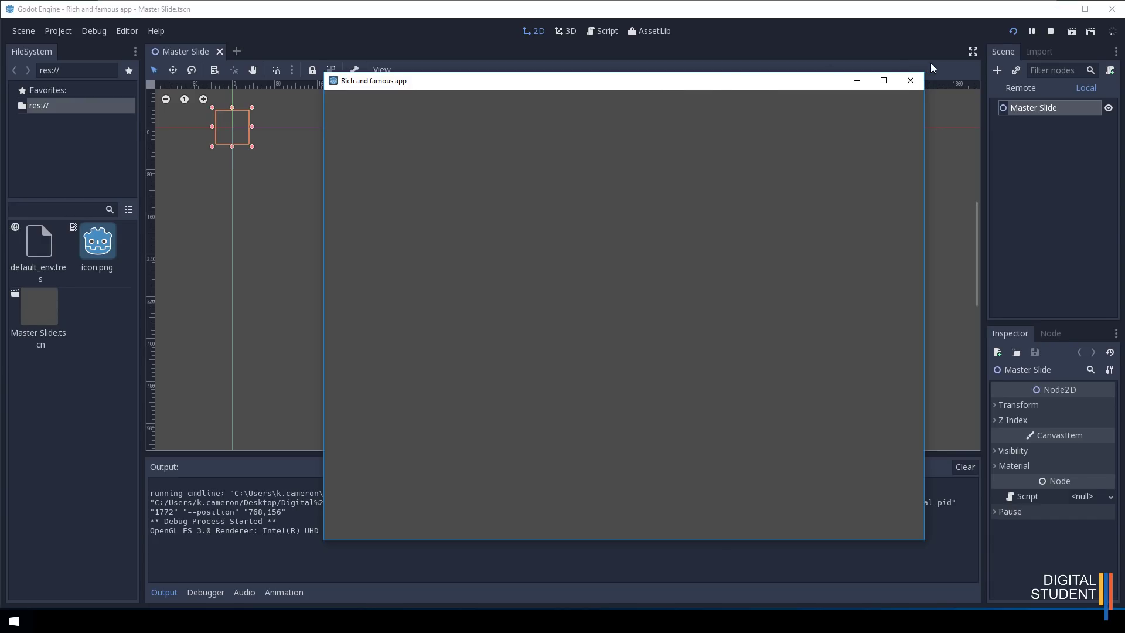
pyautogui.click(909, 82)
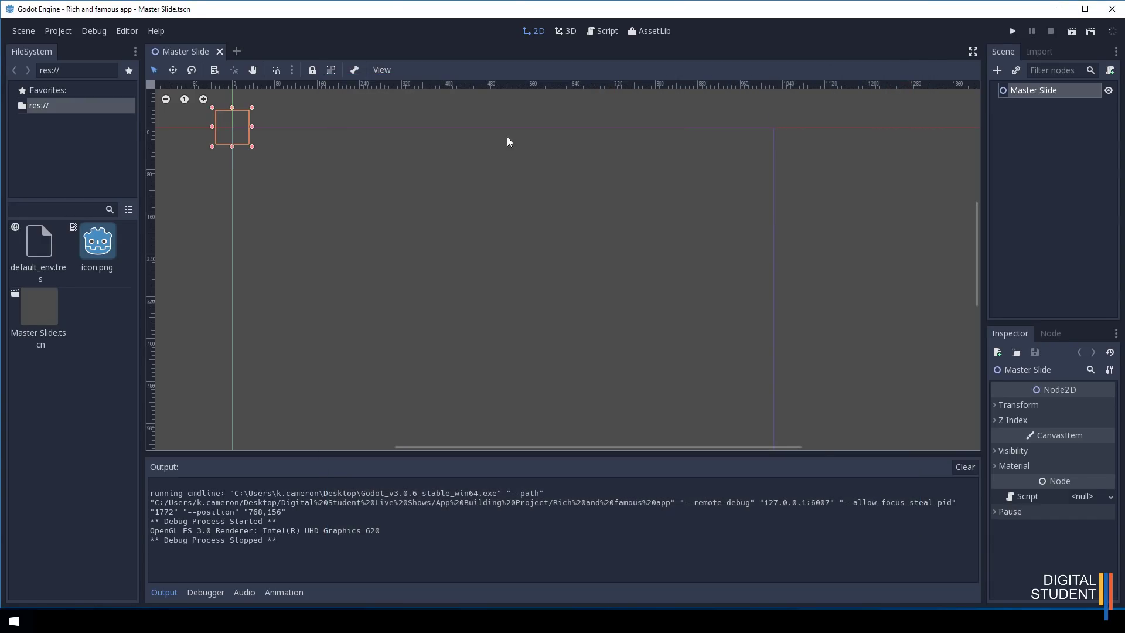
pyautogui.click(28, 31)
pyautogui.click(40, 100)
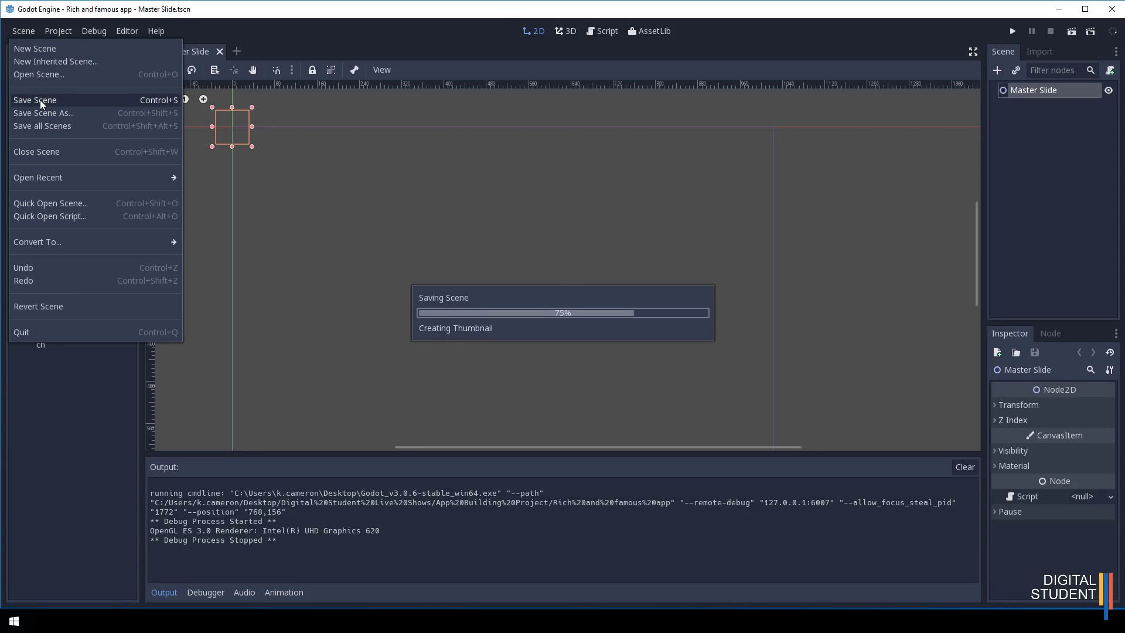